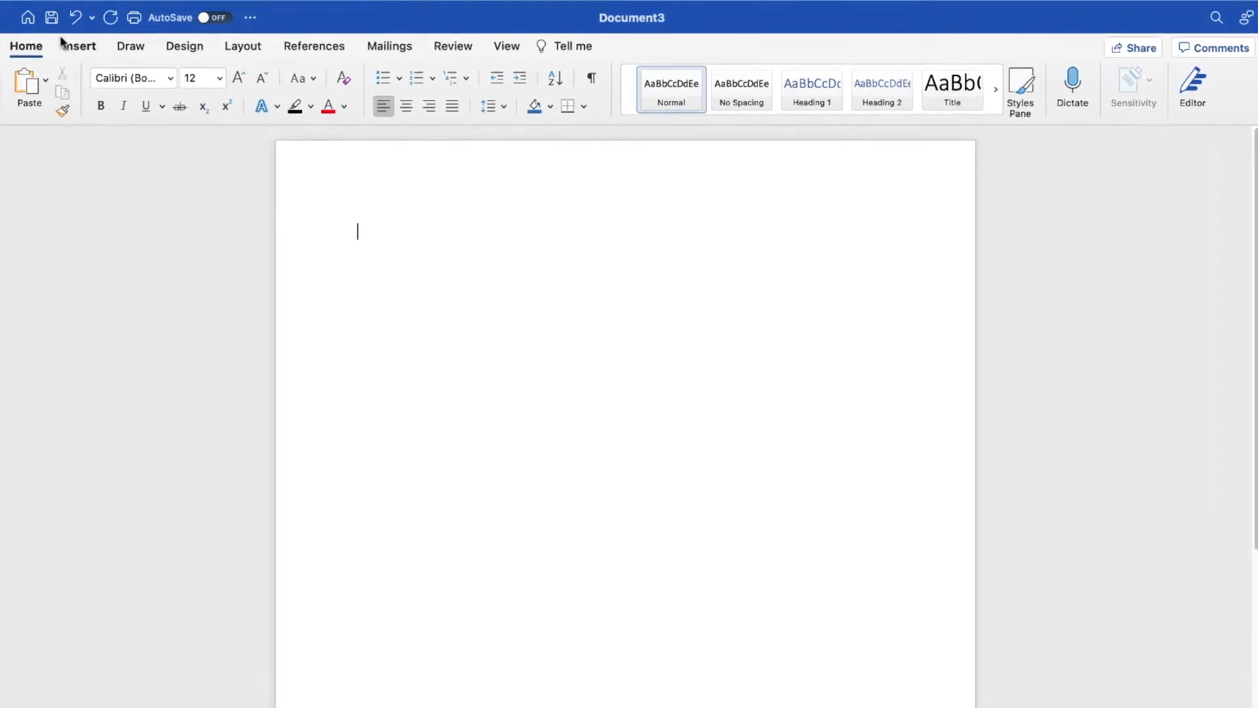
Step: Insert a right-aligned page number in the header, shown on the first page, add the last name before it, and return to the body
click(79, 46)
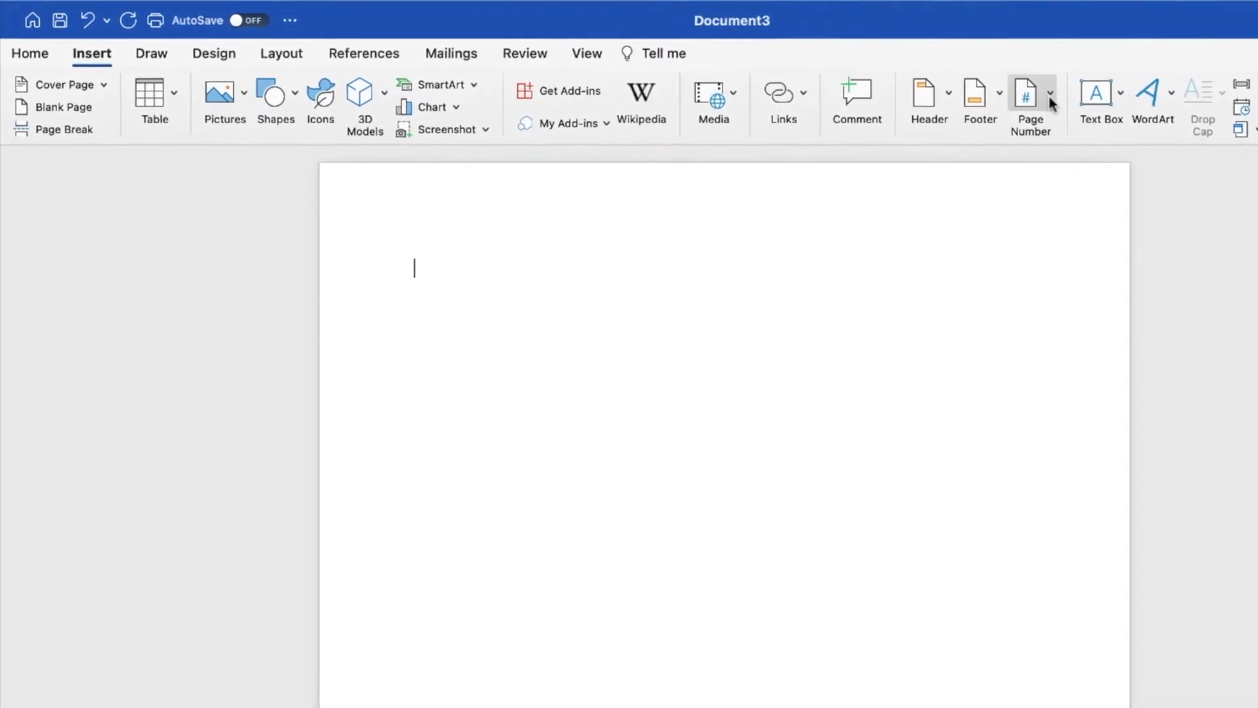
click(1036, 95)
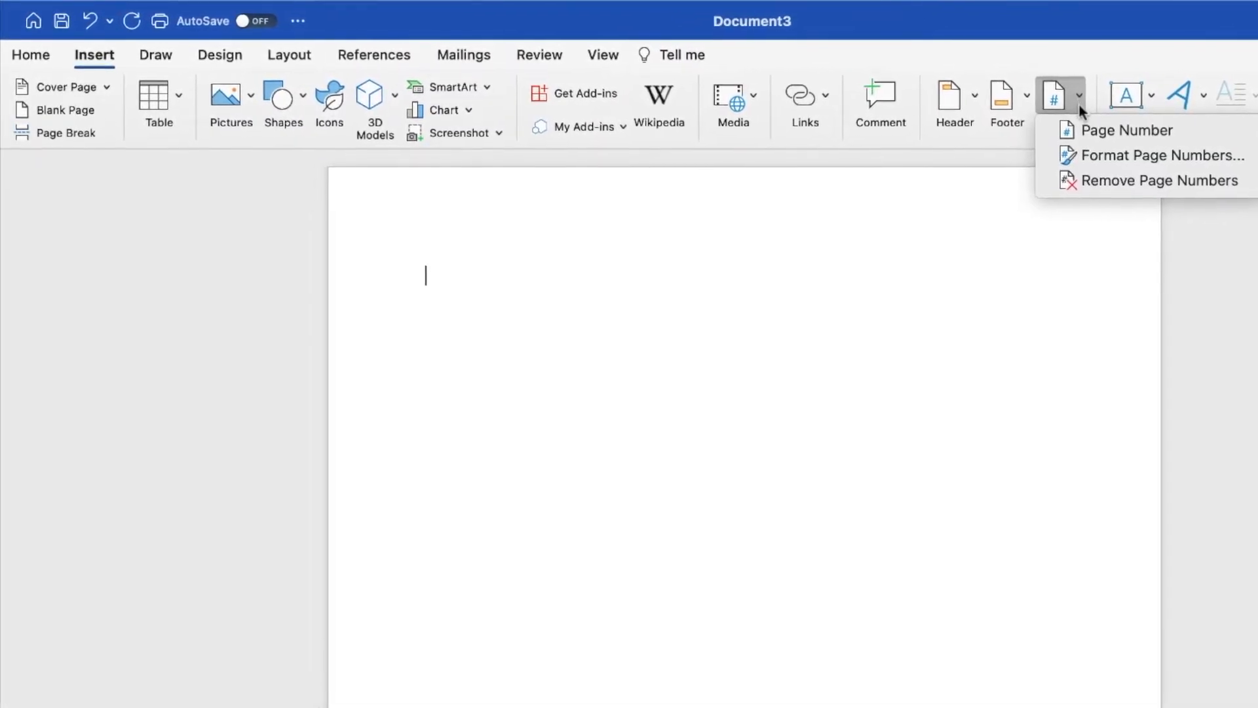
click(1075, 128)
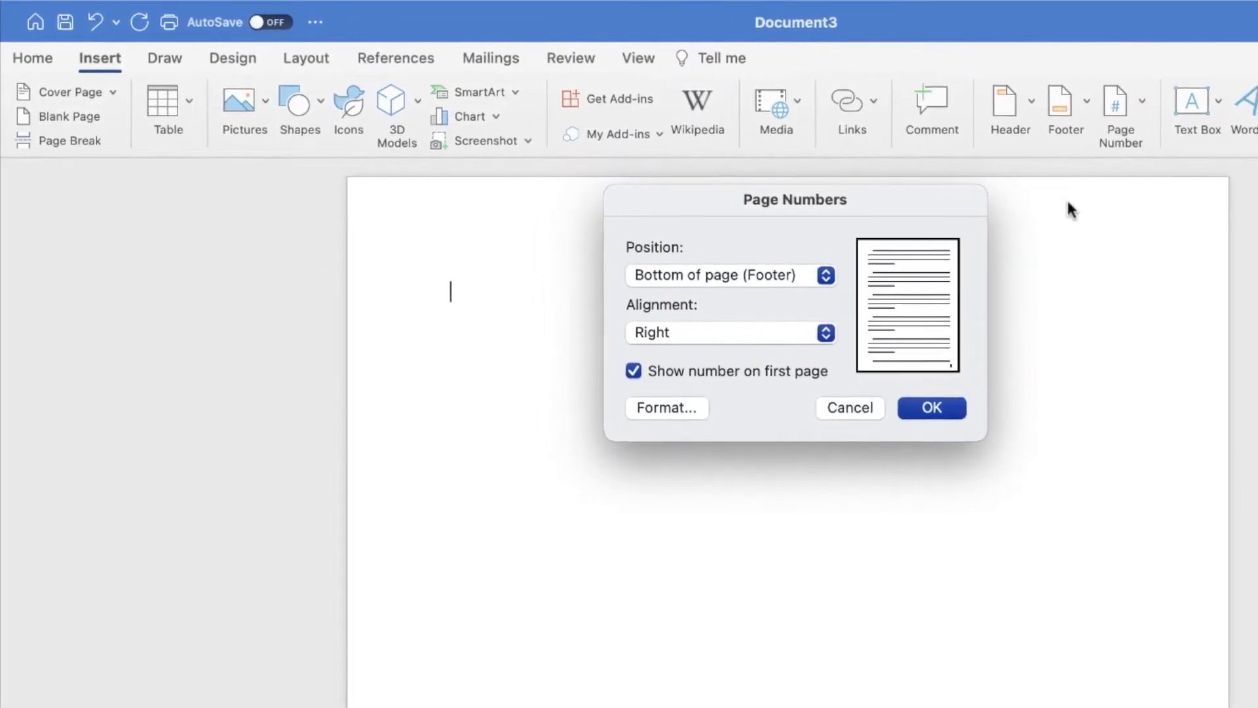
click(837, 279)
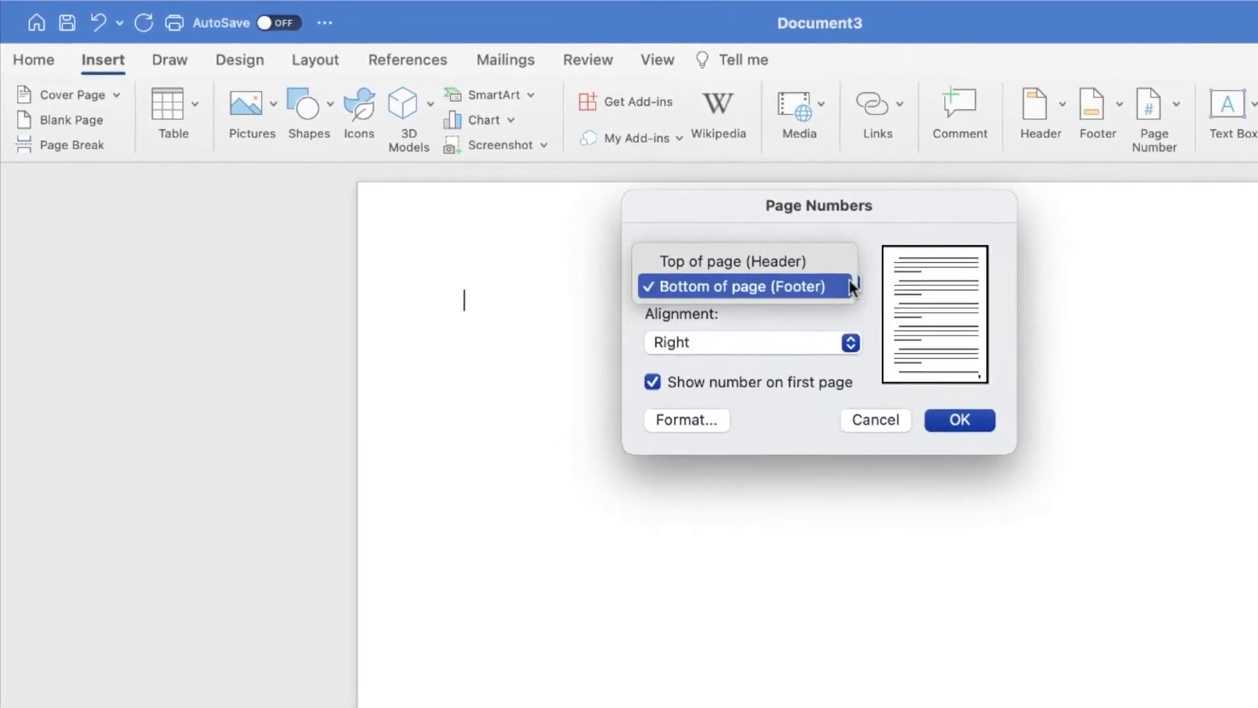
click(816, 267)
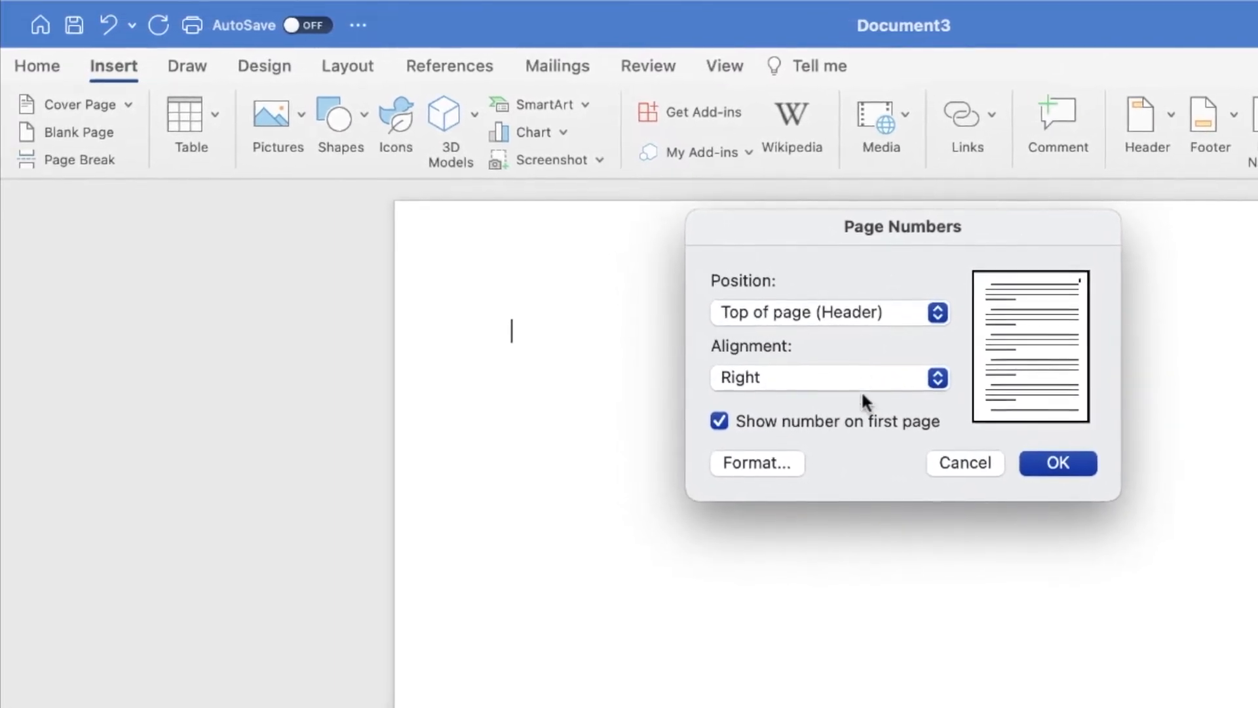
click(1084, 469)
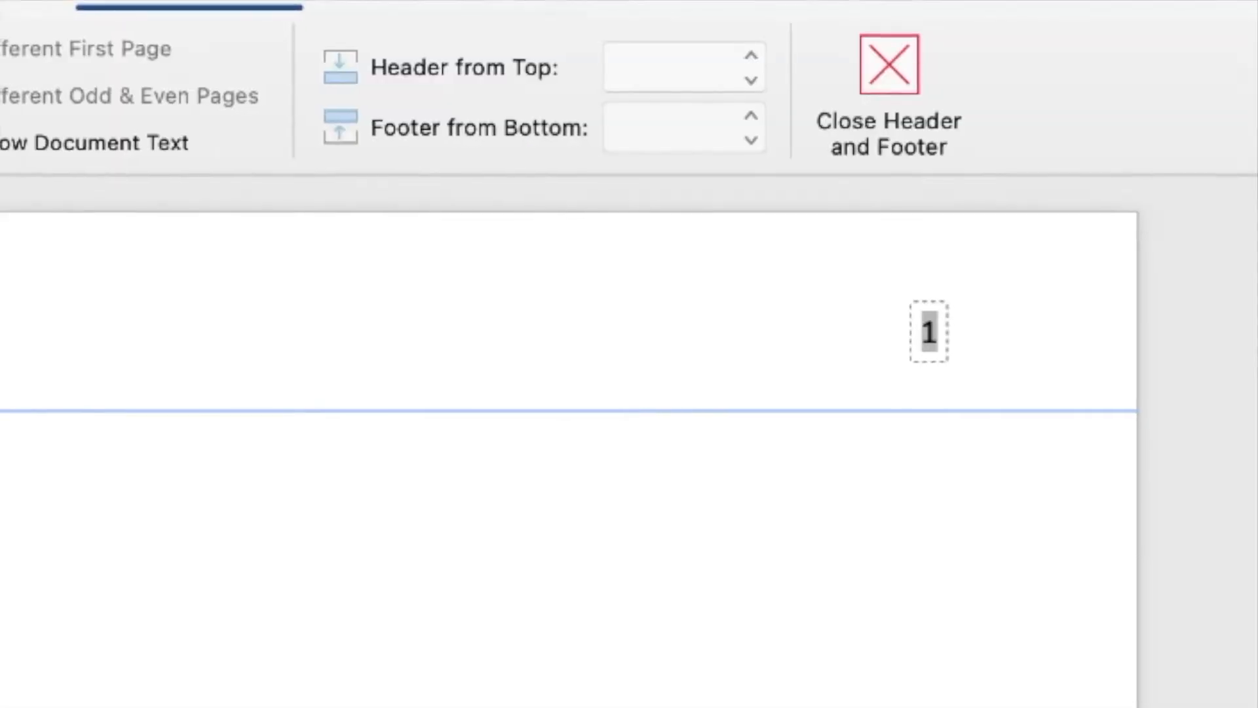
text(Luviek)
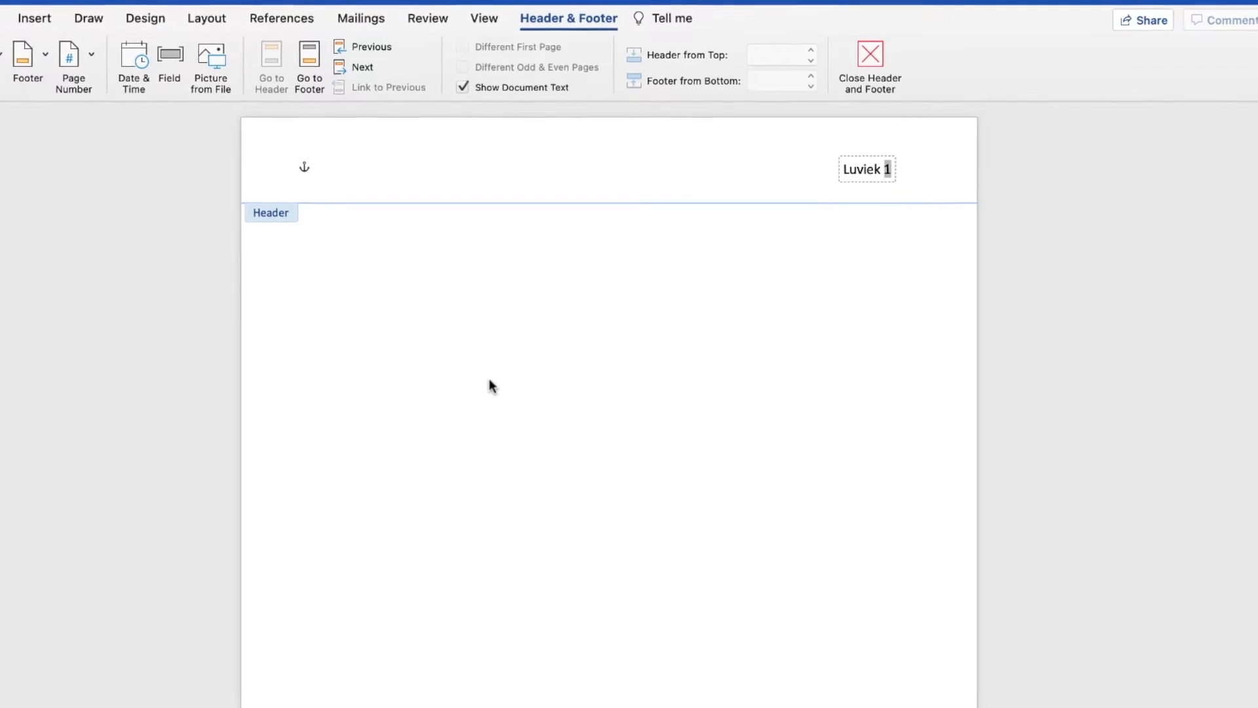
double_click(502, 348)
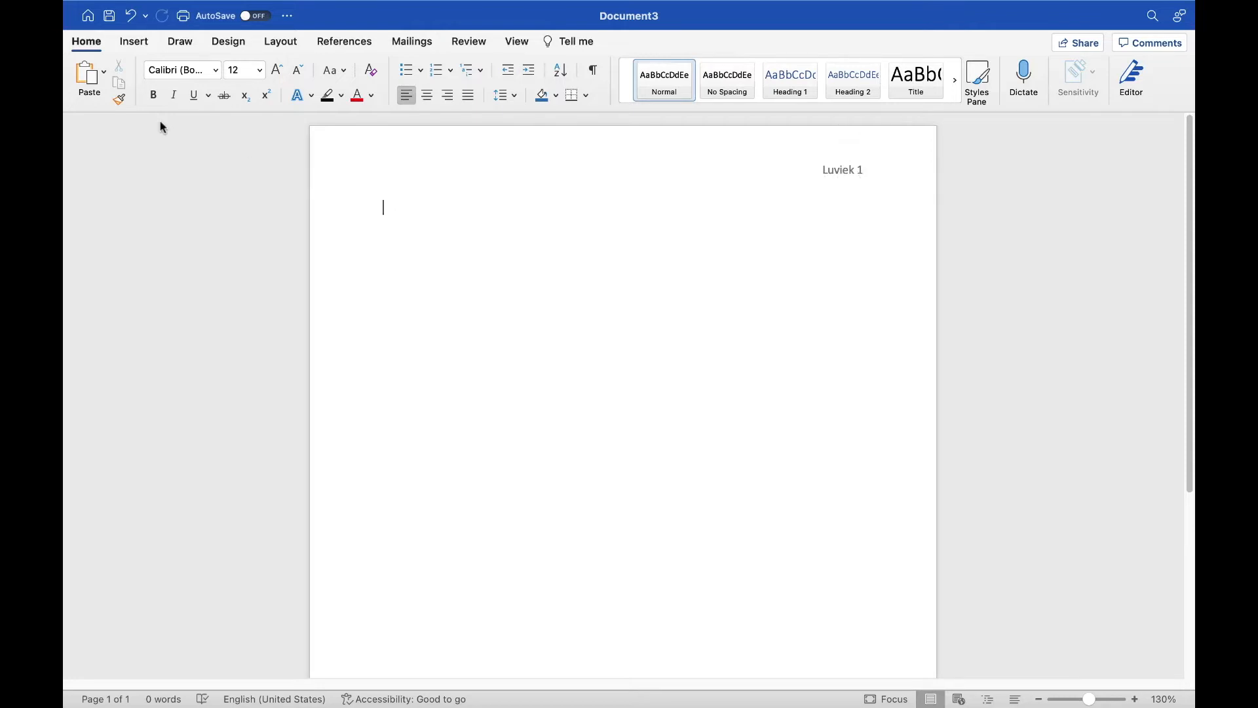
Step: Set the body text font to Times New Roman at size 12
click(215, 70)
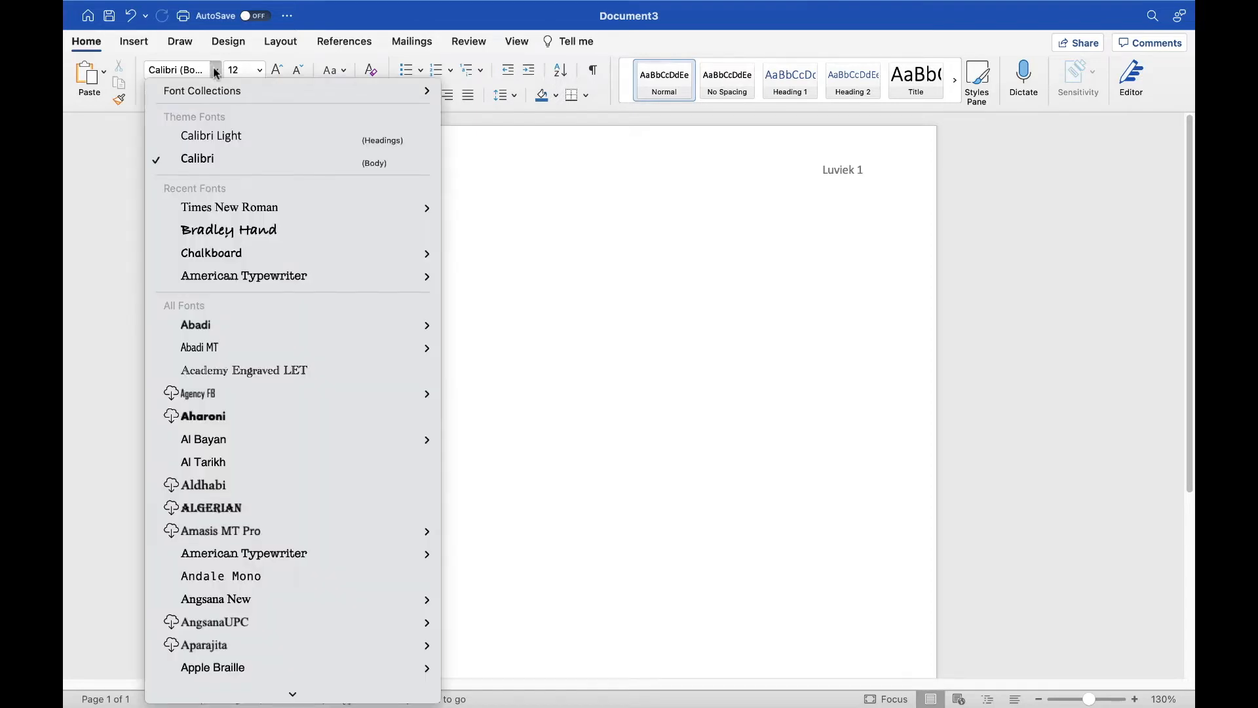
mouse_move(216, 208)
click(215, 208)
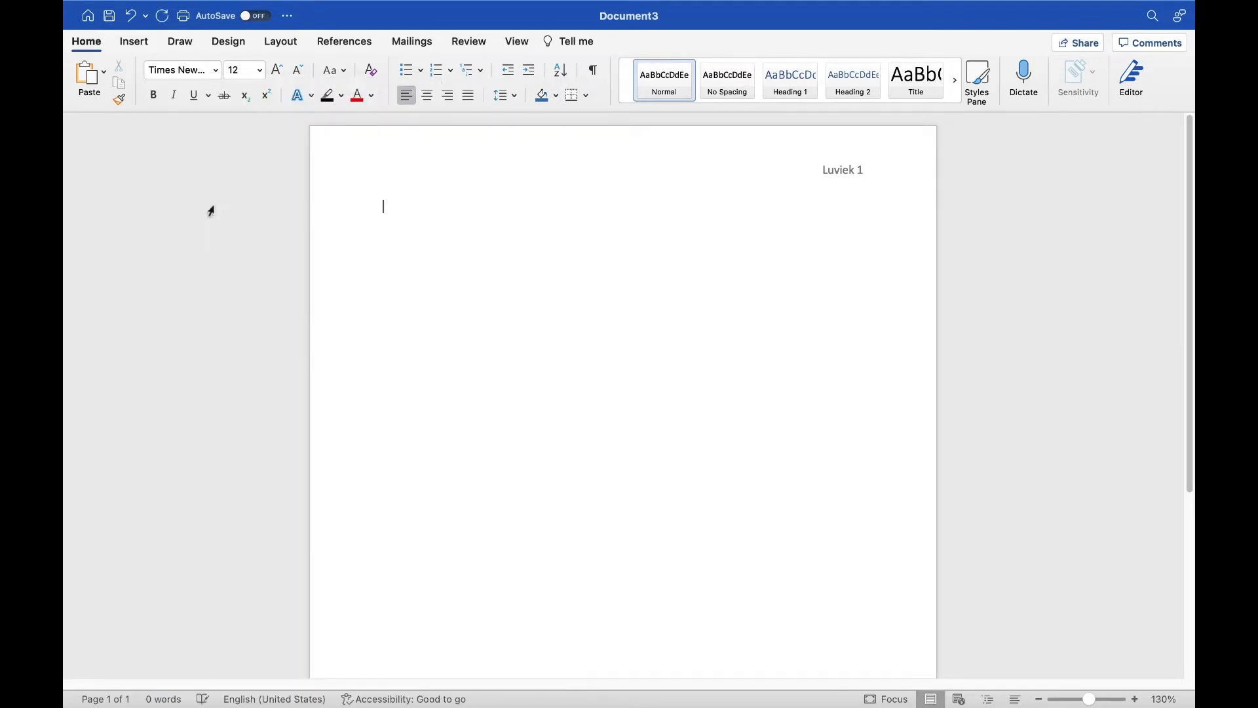
click(260, 72)
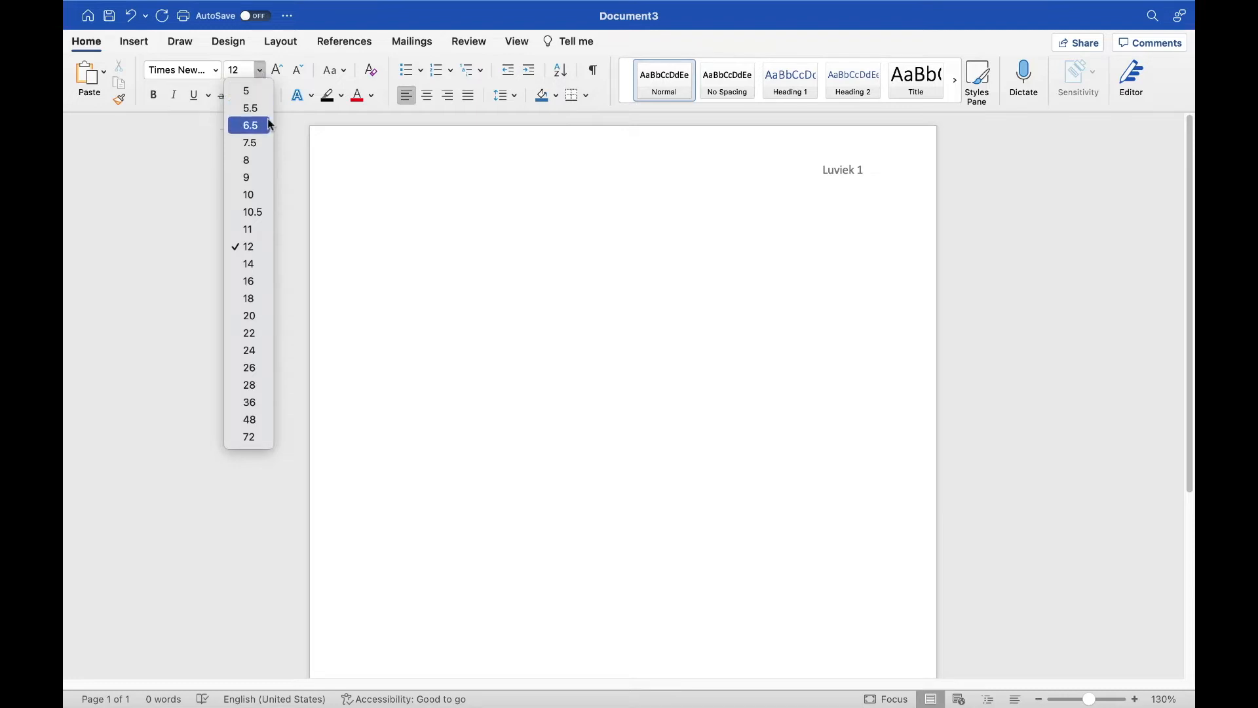
click(256, 248)
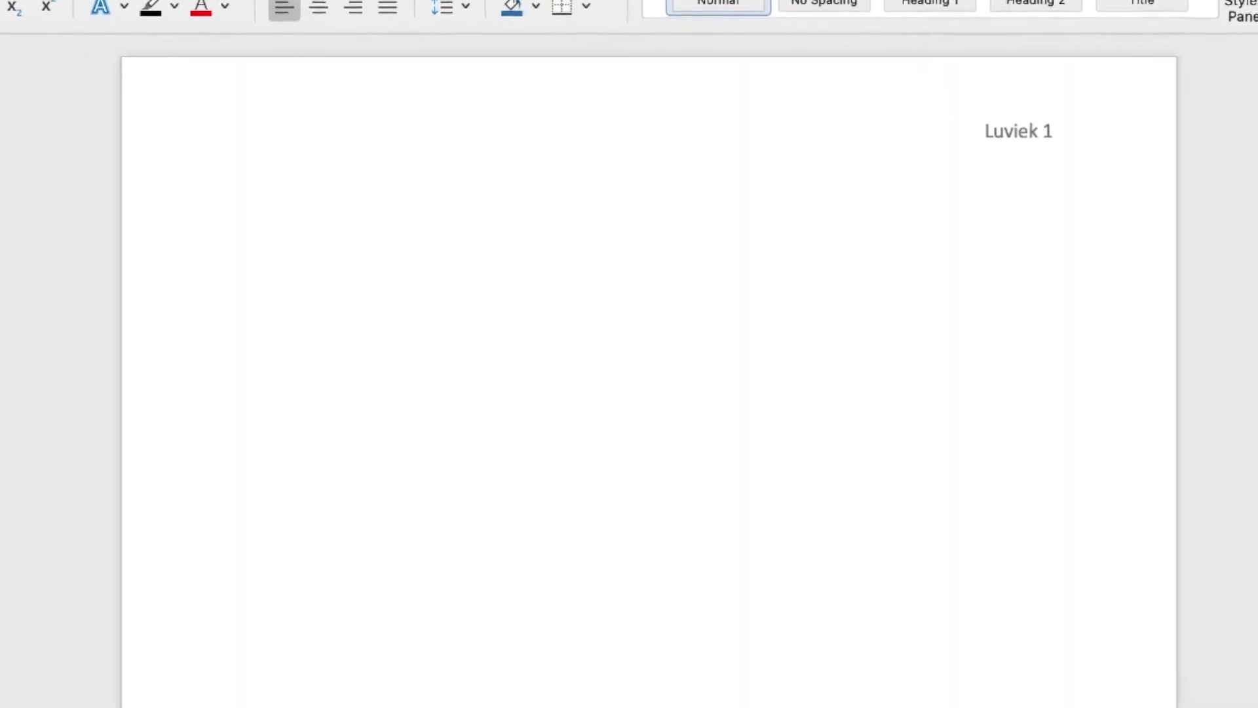
Step: Enter "Student Name" and format it with 0 pt spacing after, double line spacing, and no added space between same-style paragraphs
text(Student Name)
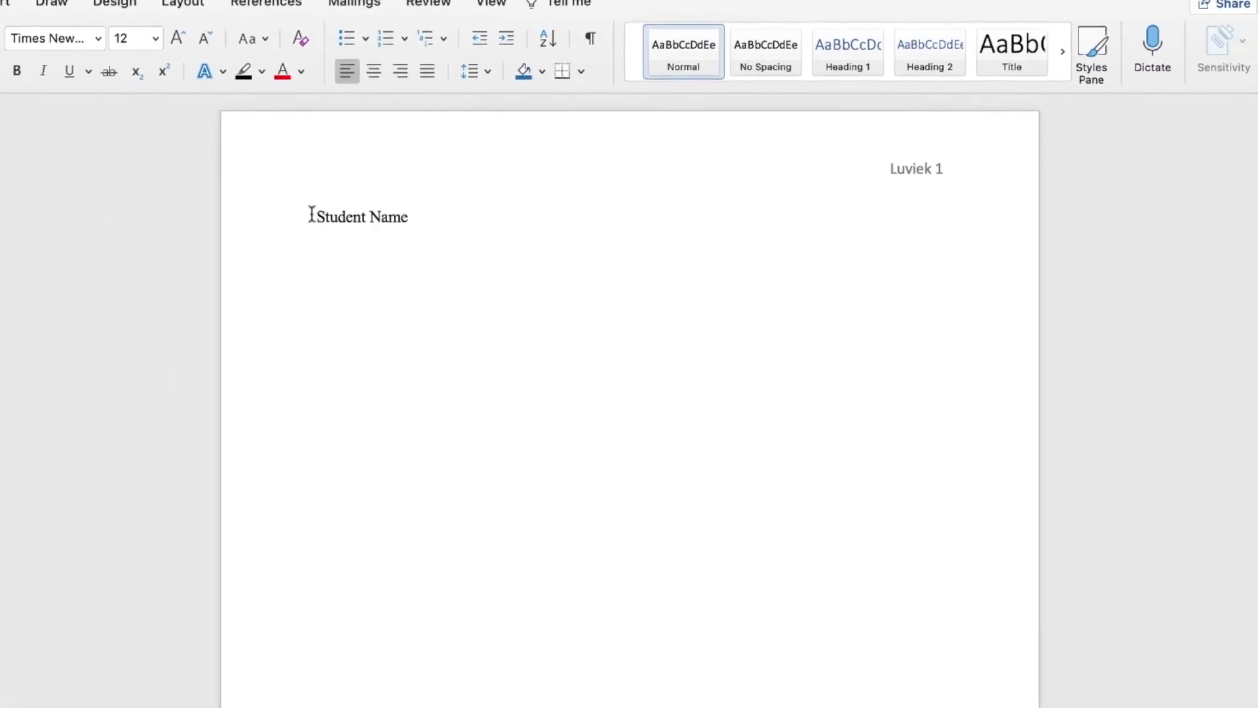
drag(313, 216, 450, 217)
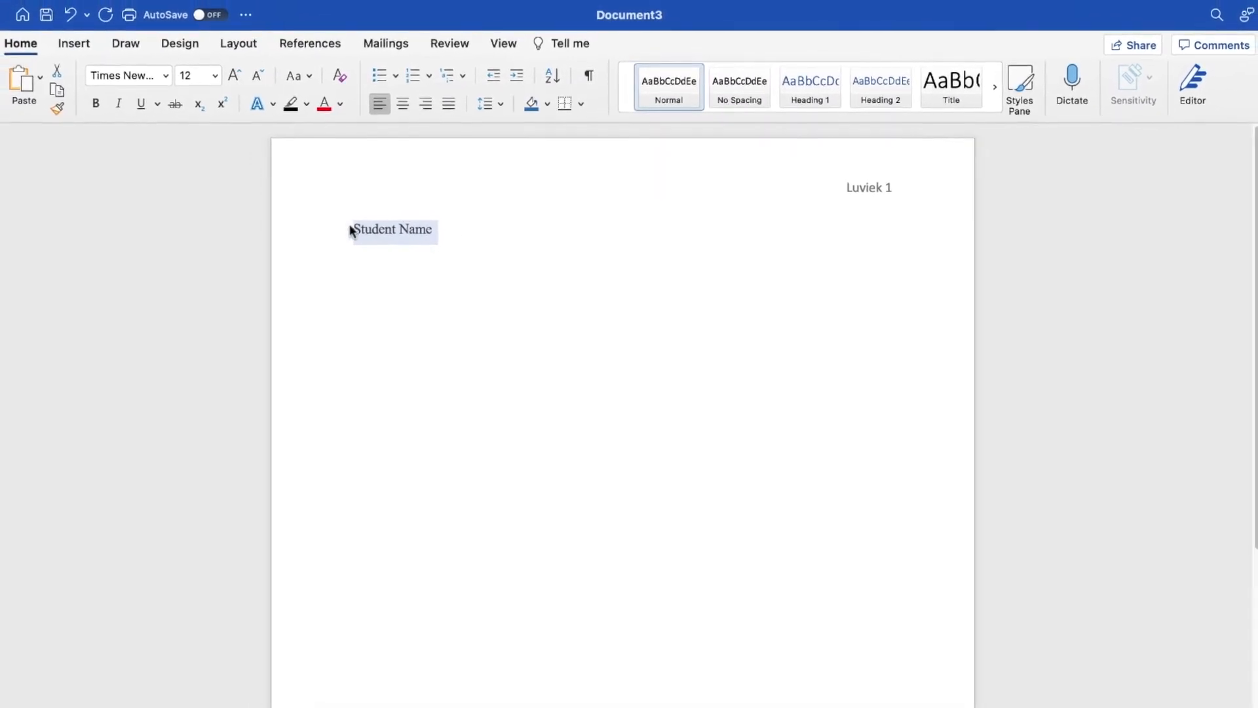
right_click(421, 231)
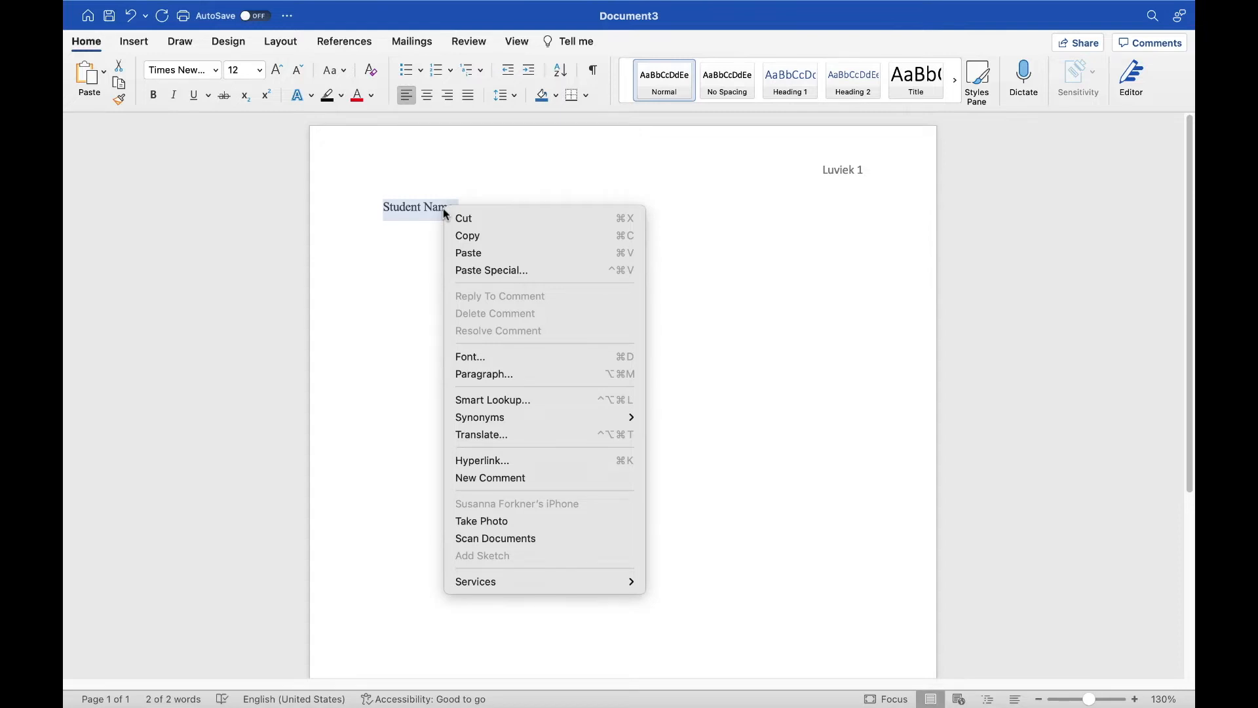
click(484, 375)
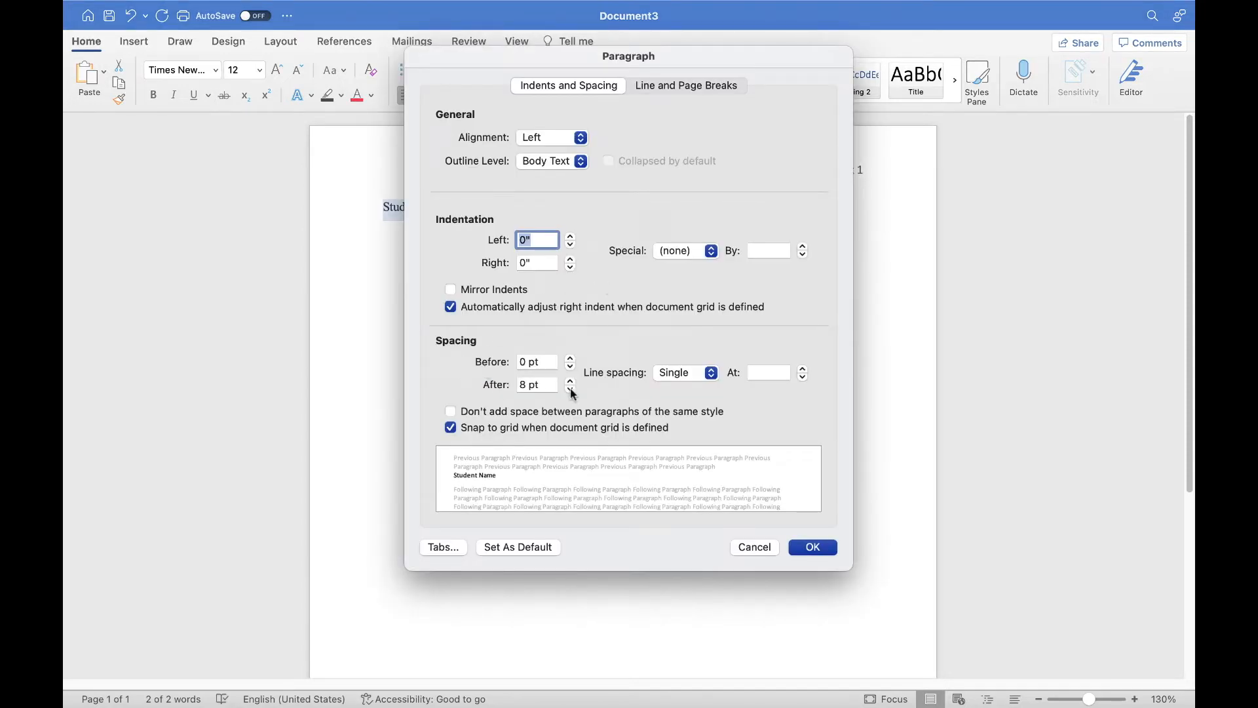
click(520, 385)
drag(519, 385, 541, 385)
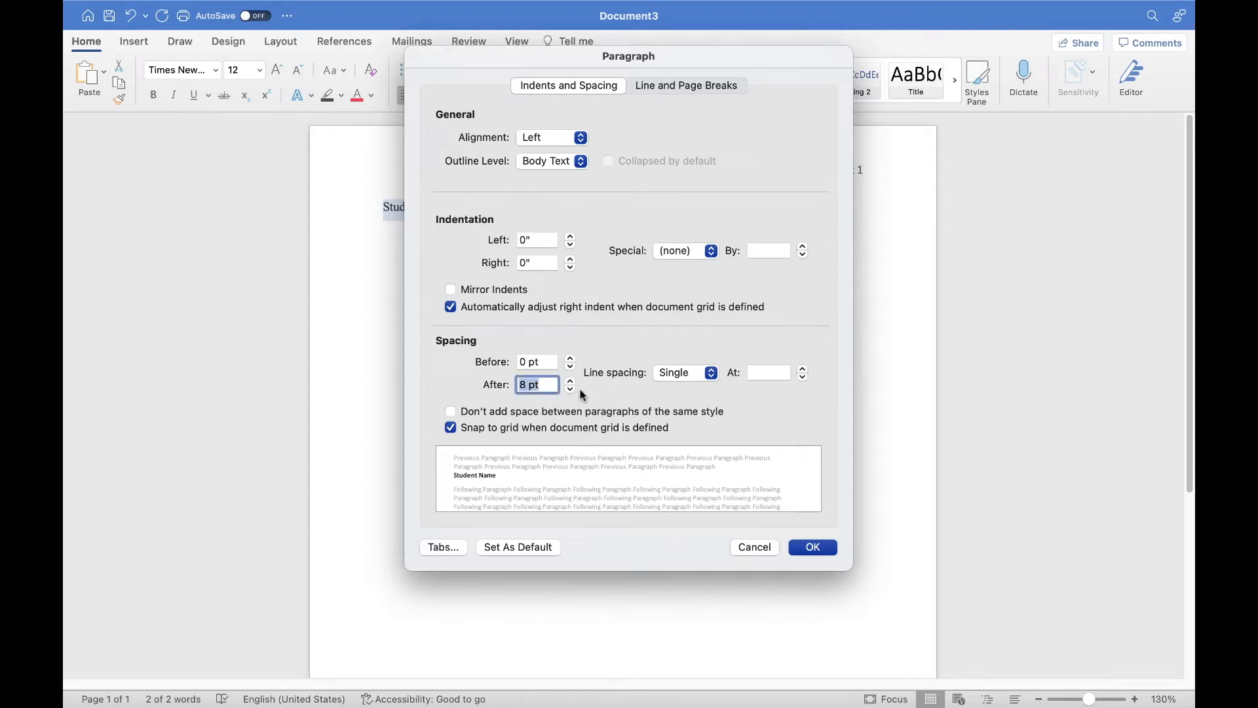
click(571, 389)
click(570, 390)
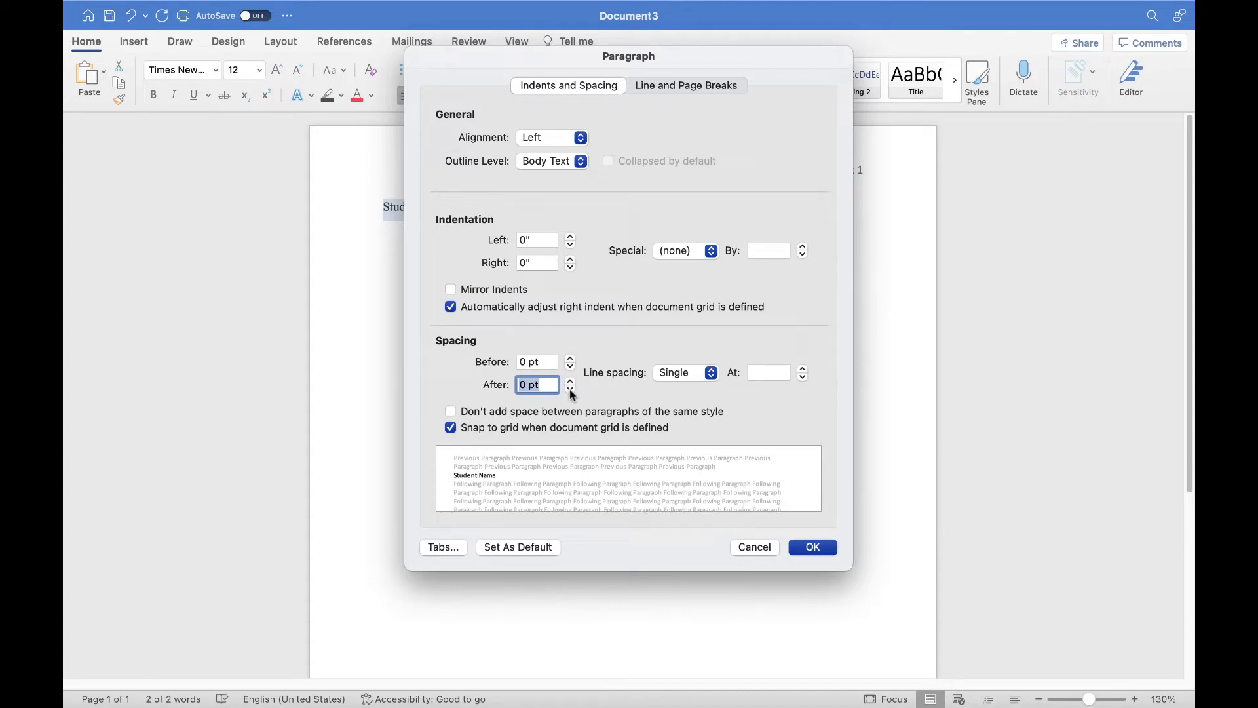
click(711, 375)
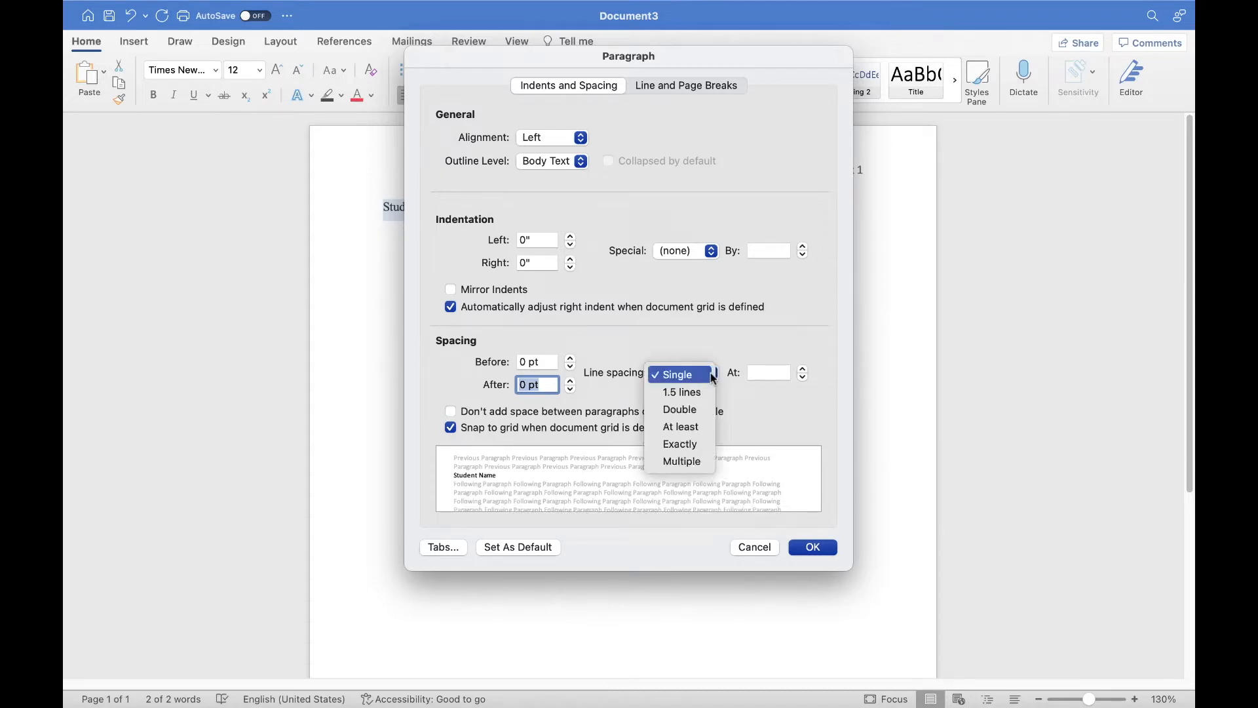
click(693, 410)
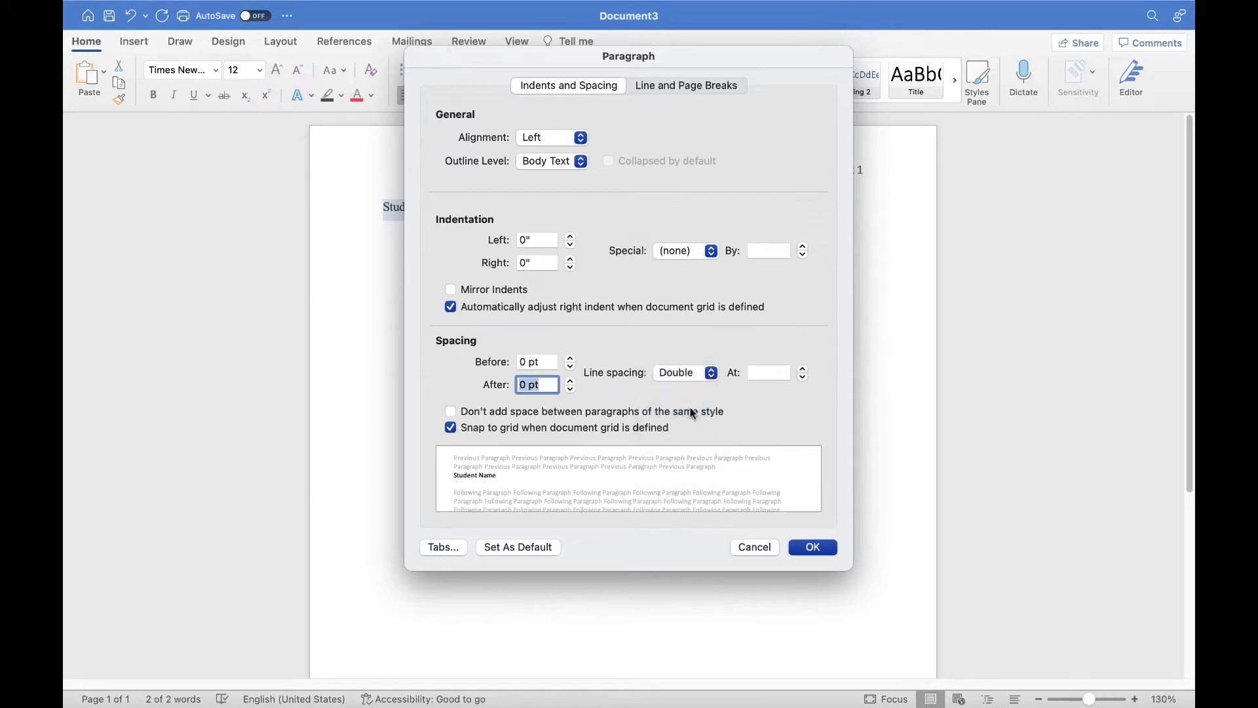
click(451, 413)
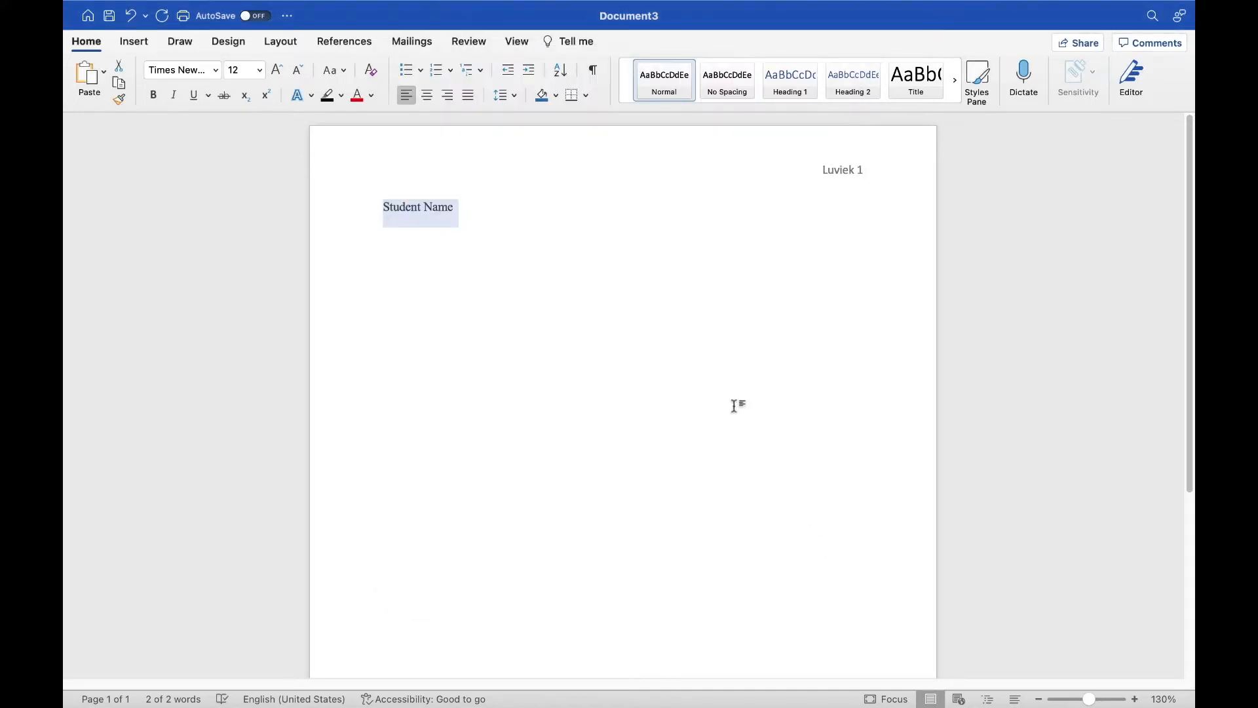
Step: Add the teacher's name with the title "Ms." on a new line below "Student Name"
click(483, 230)
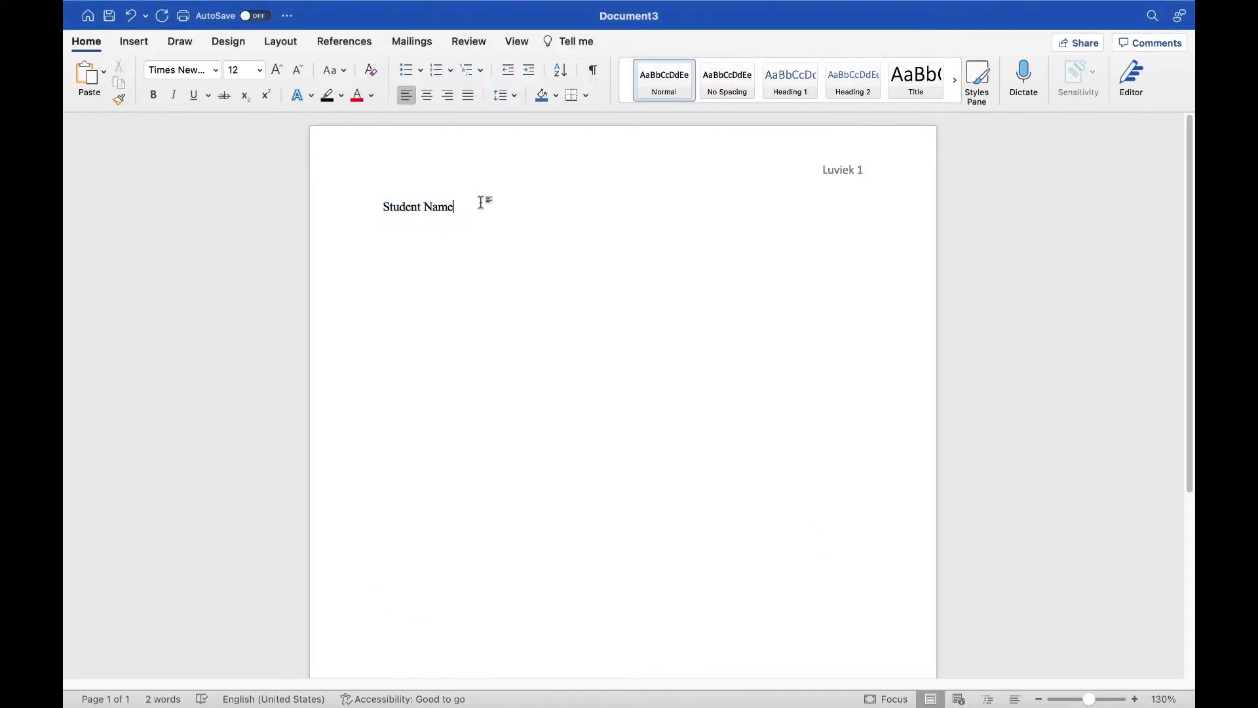
key(Return)
text(Ms)
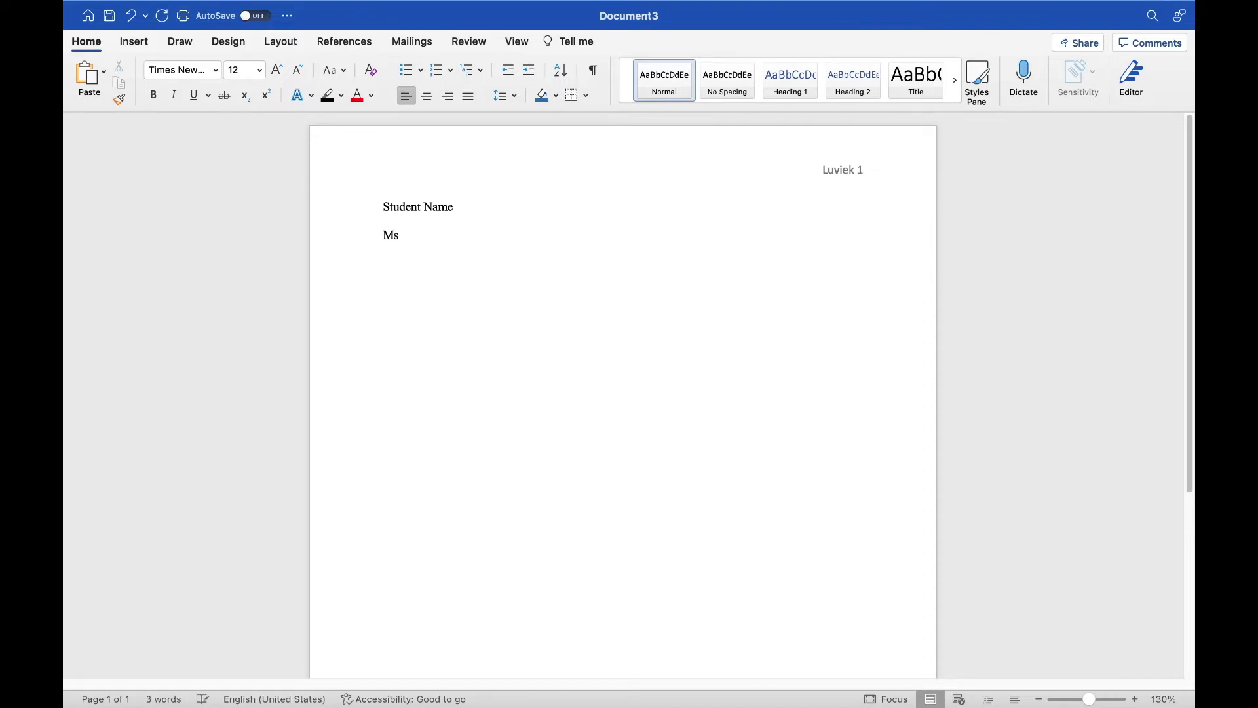
text(.)
text( L)
text(uviek)
Step: Add the course "Freshman English" and the date "14 January 2022" on separate lines below the teacher's name
text(Fresh)
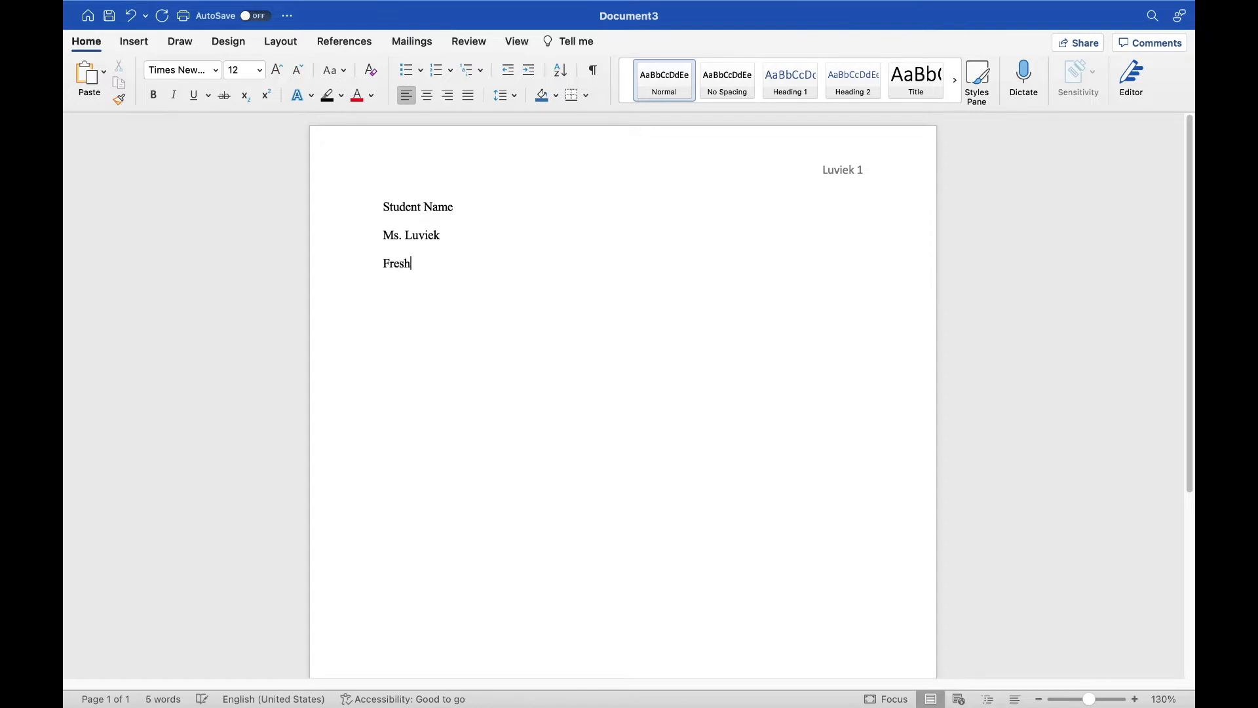
text(man English)
key(Return)
text(nuary )
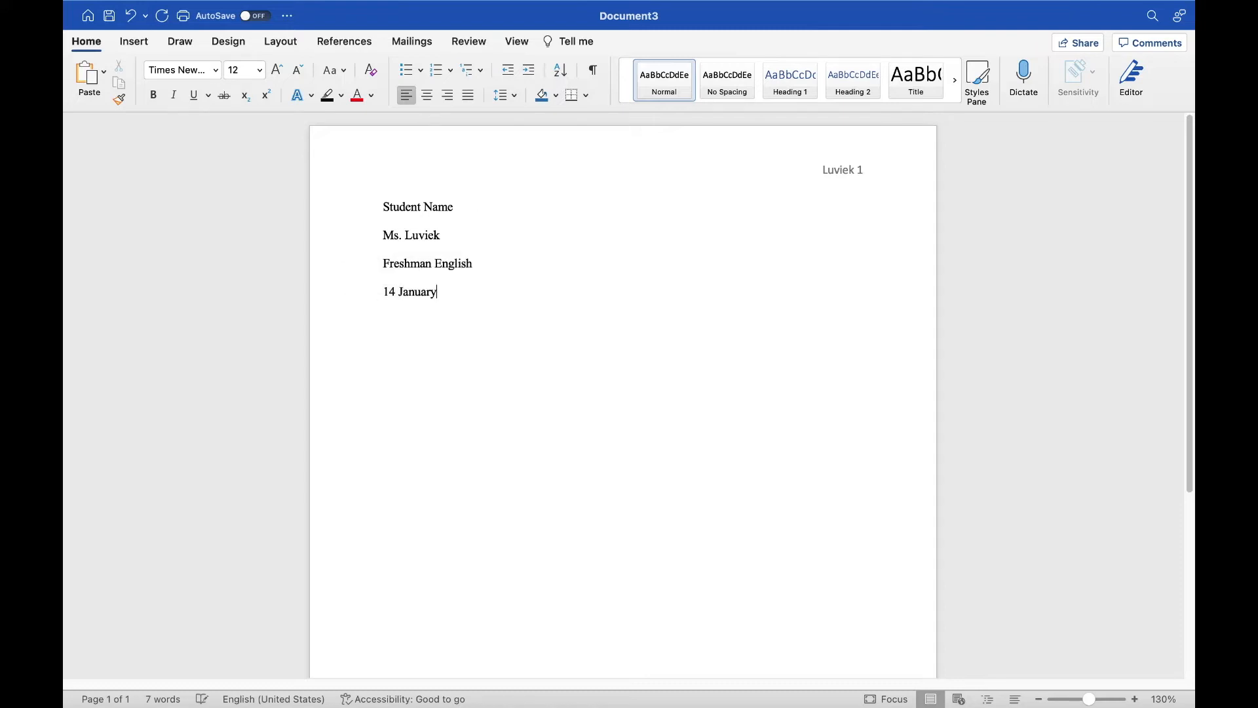
text(2022)
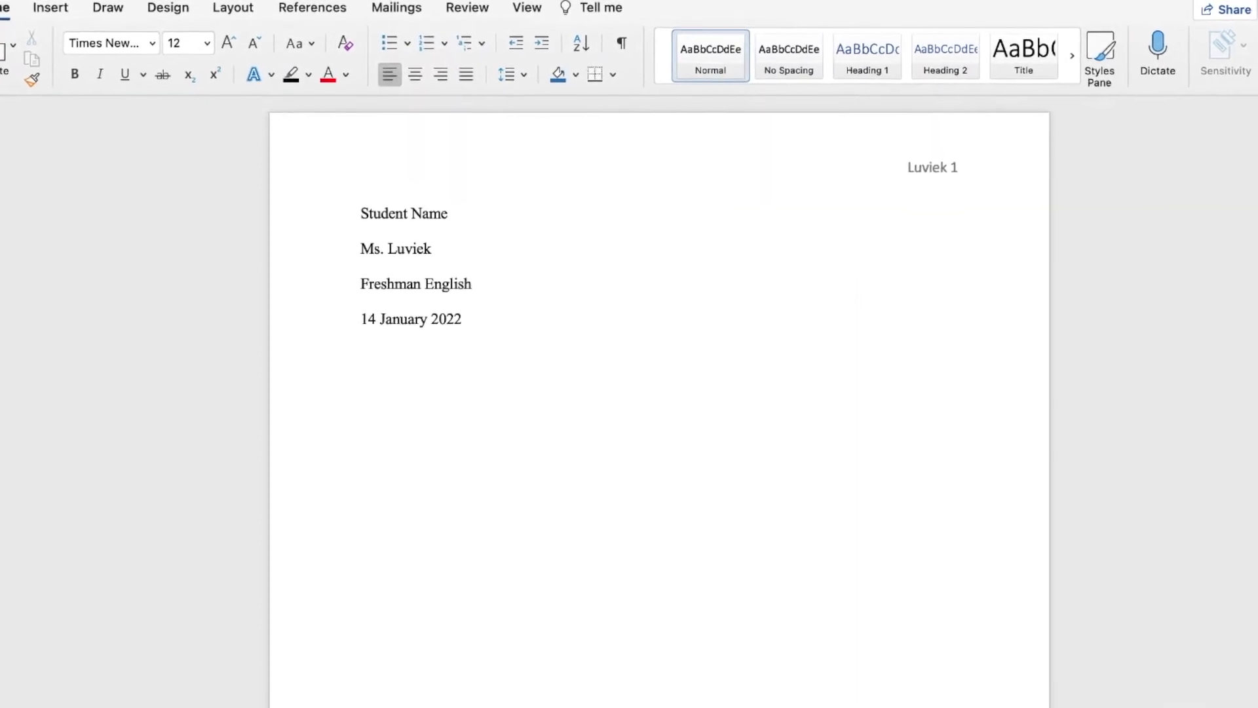
Step: Add the centered title "Unique Title Goes Here" on a new line below the date
key(Return)
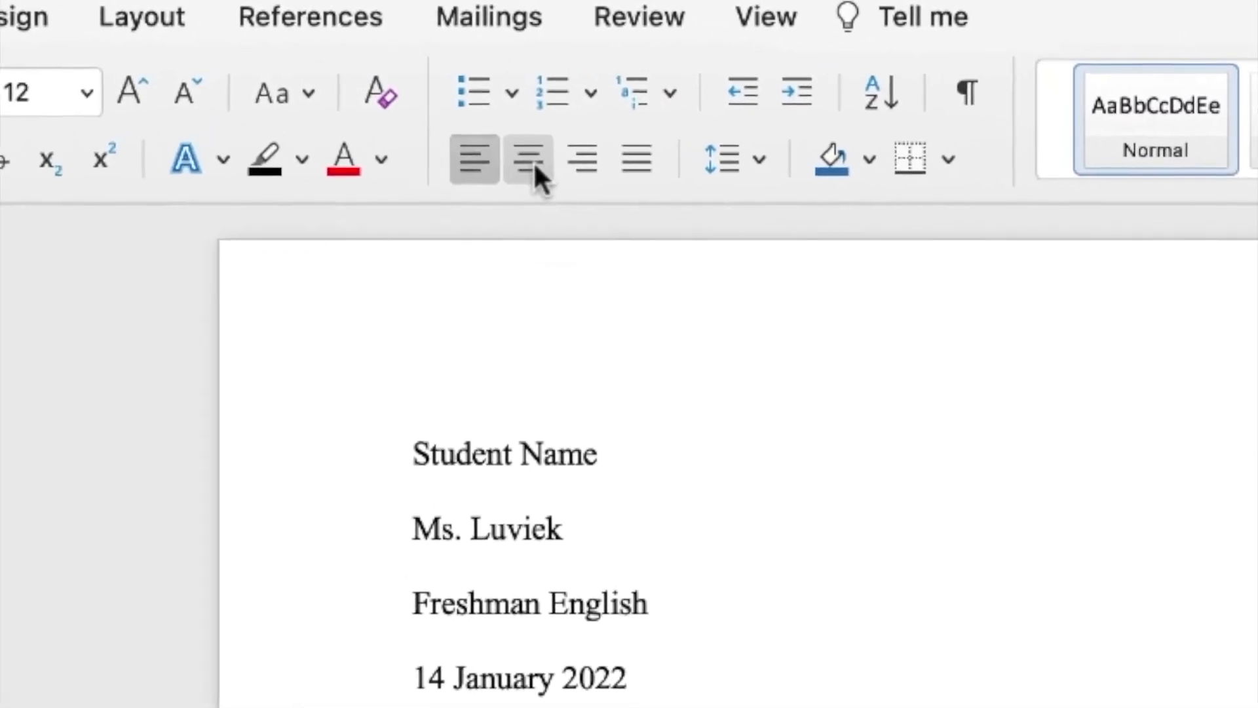
click(521, 155)
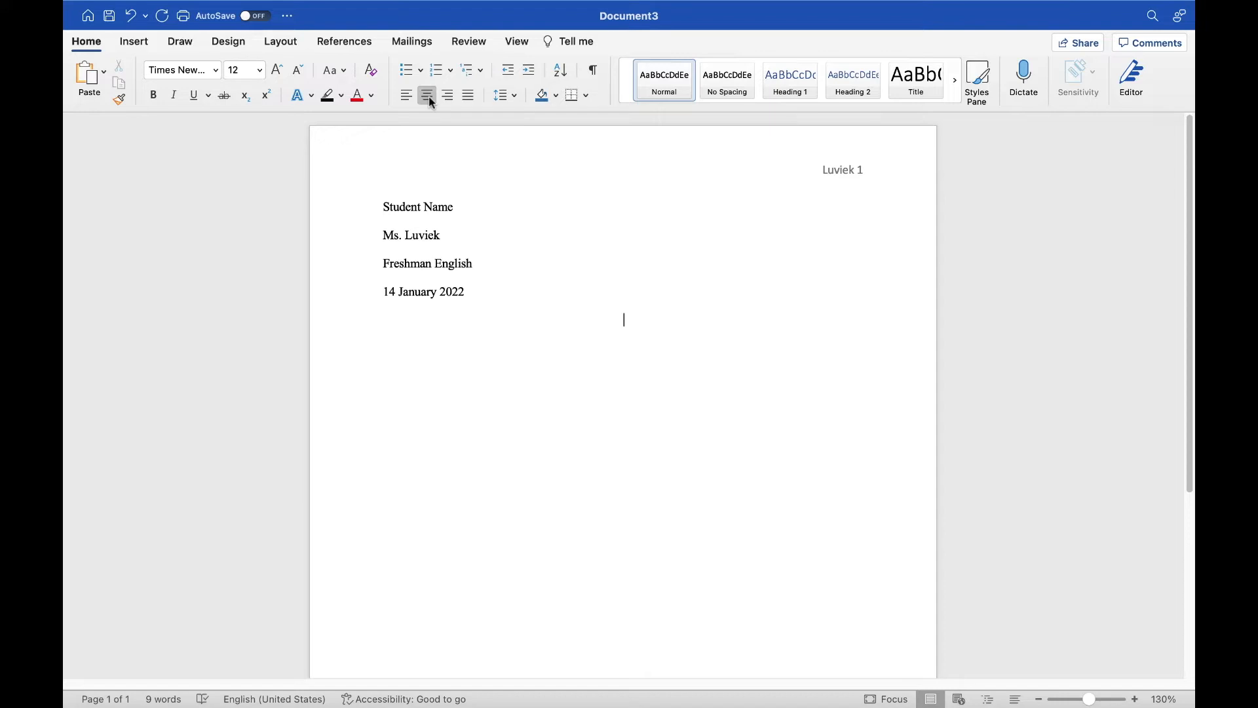
text(Uni)
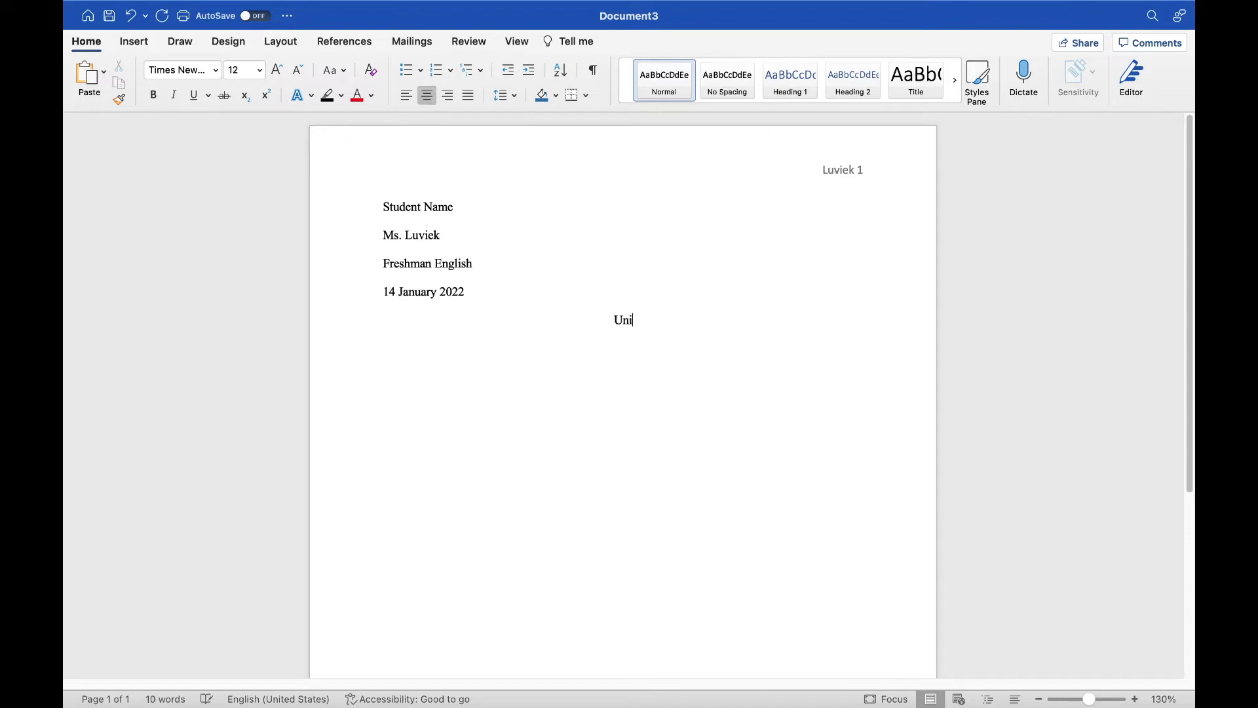
text(que Title Goes Here)
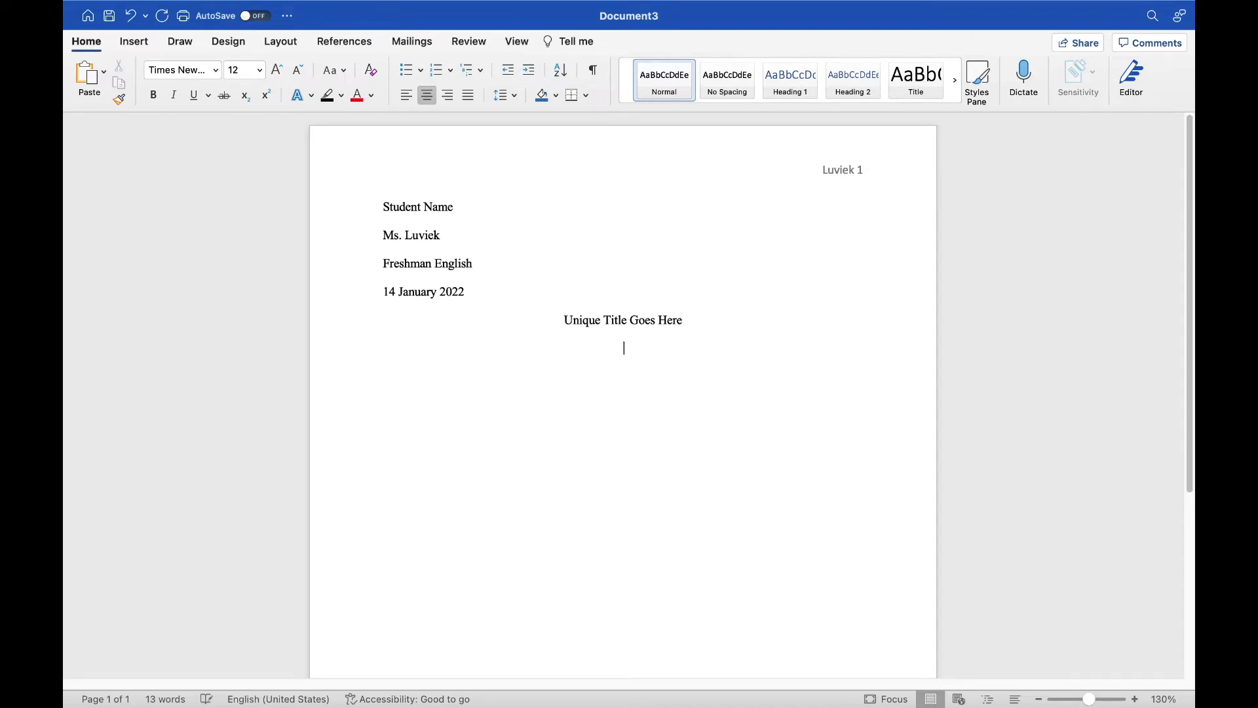
Step: Add a left-aligned, first-line-indented paragraph below the title reading "Topic sentence goes here. Remember to include your thesis statement."
key(Return)
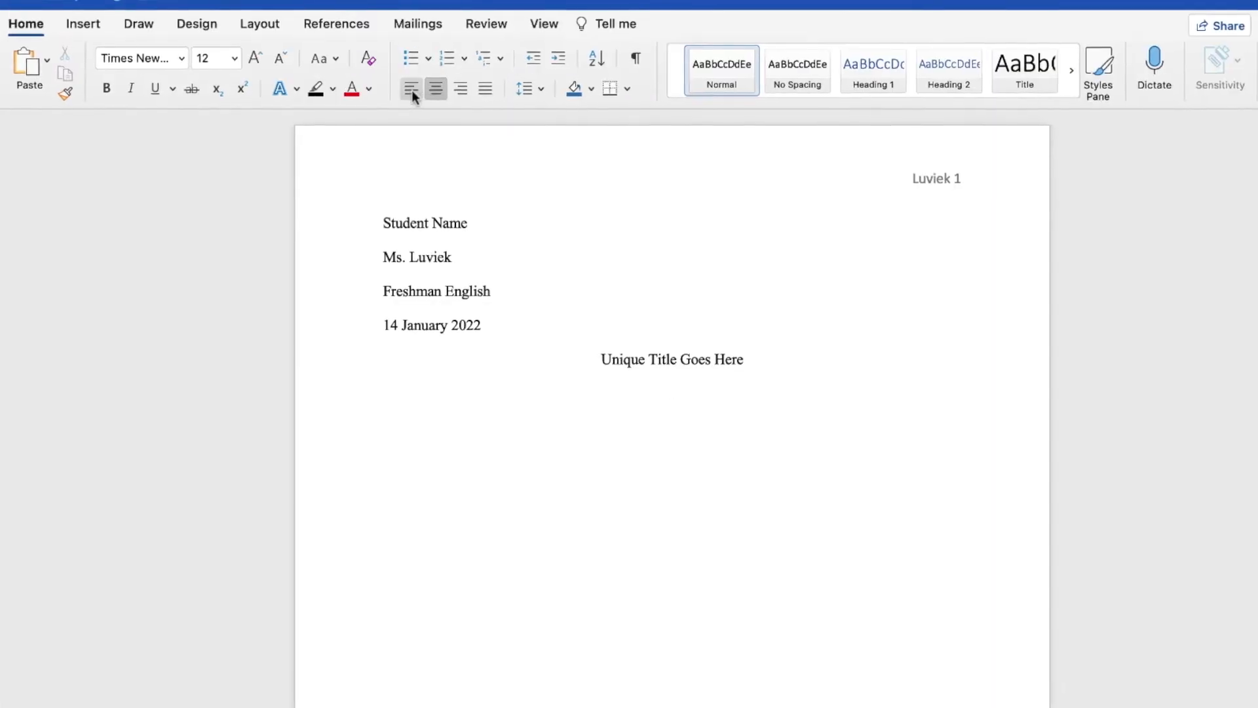
click(413, 91)
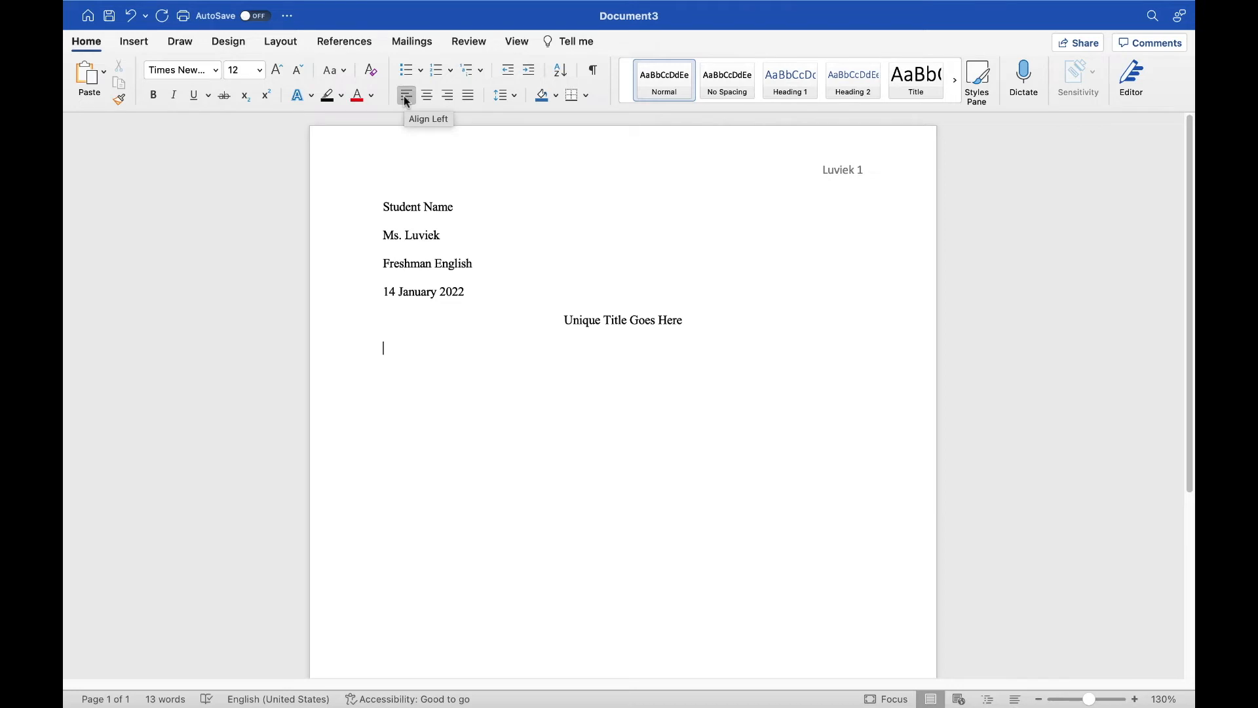
key(Tab)
text(Topic s)
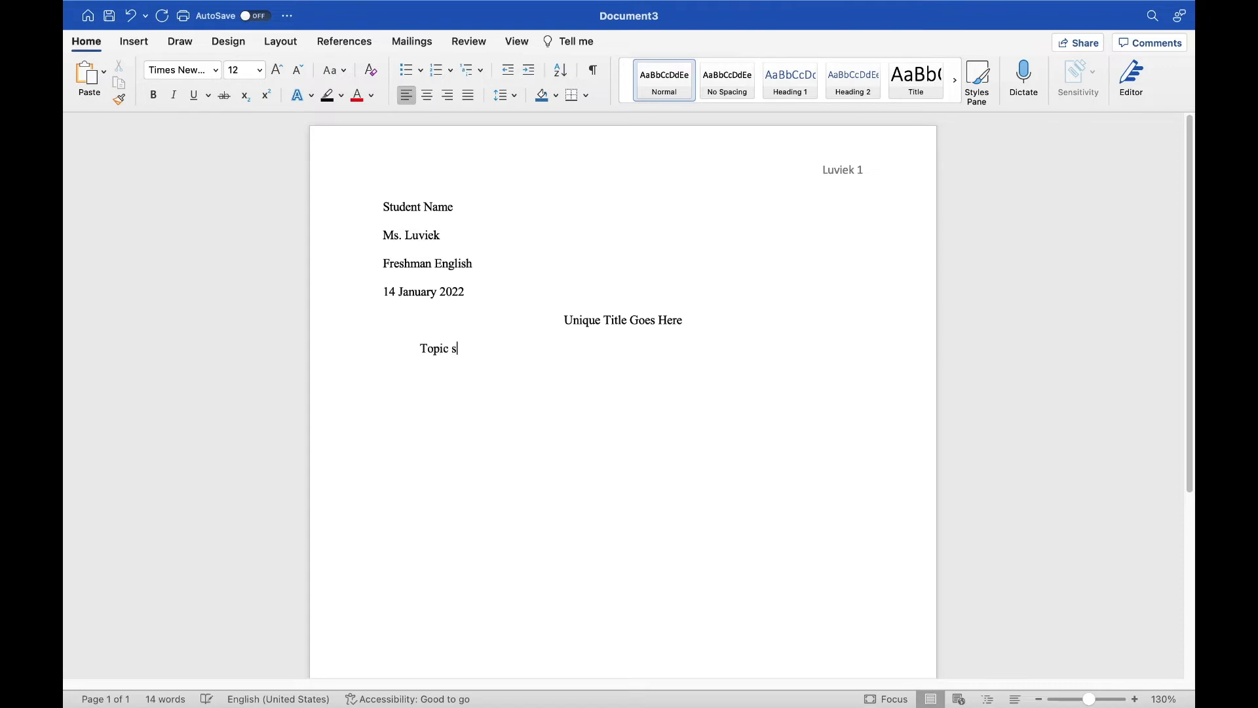
text(entence goes here.)
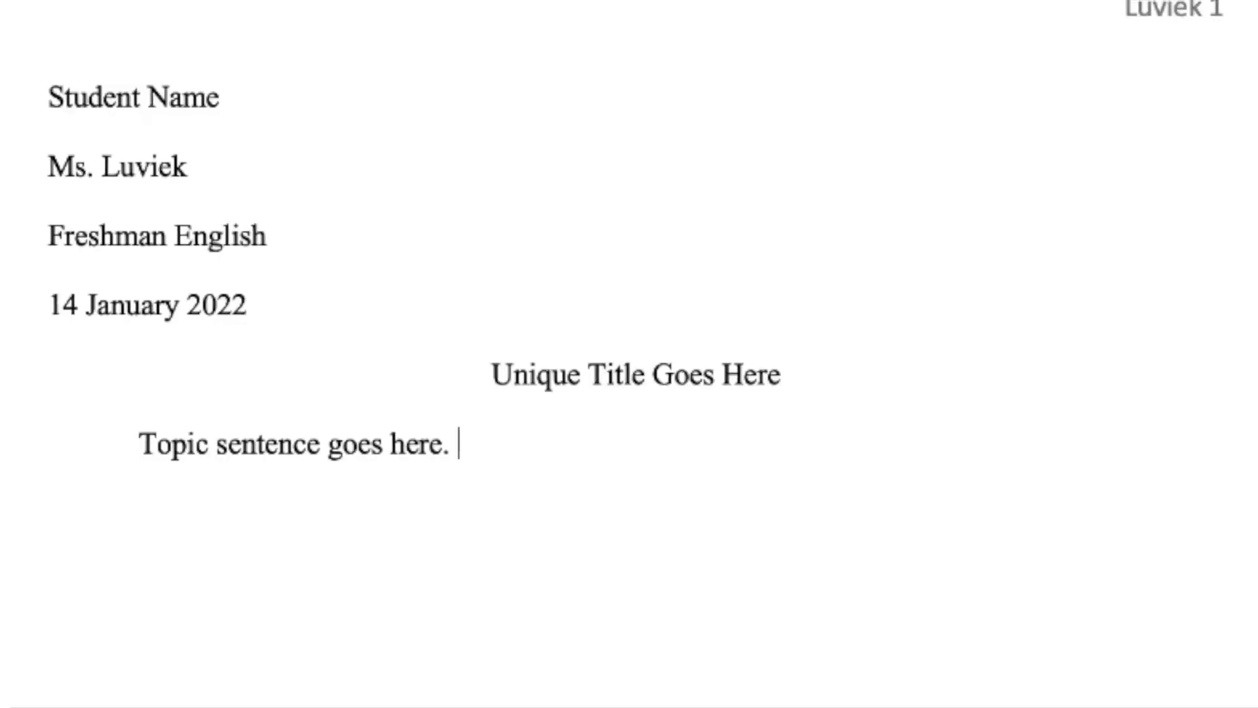
text(Remember to include your thesis state)
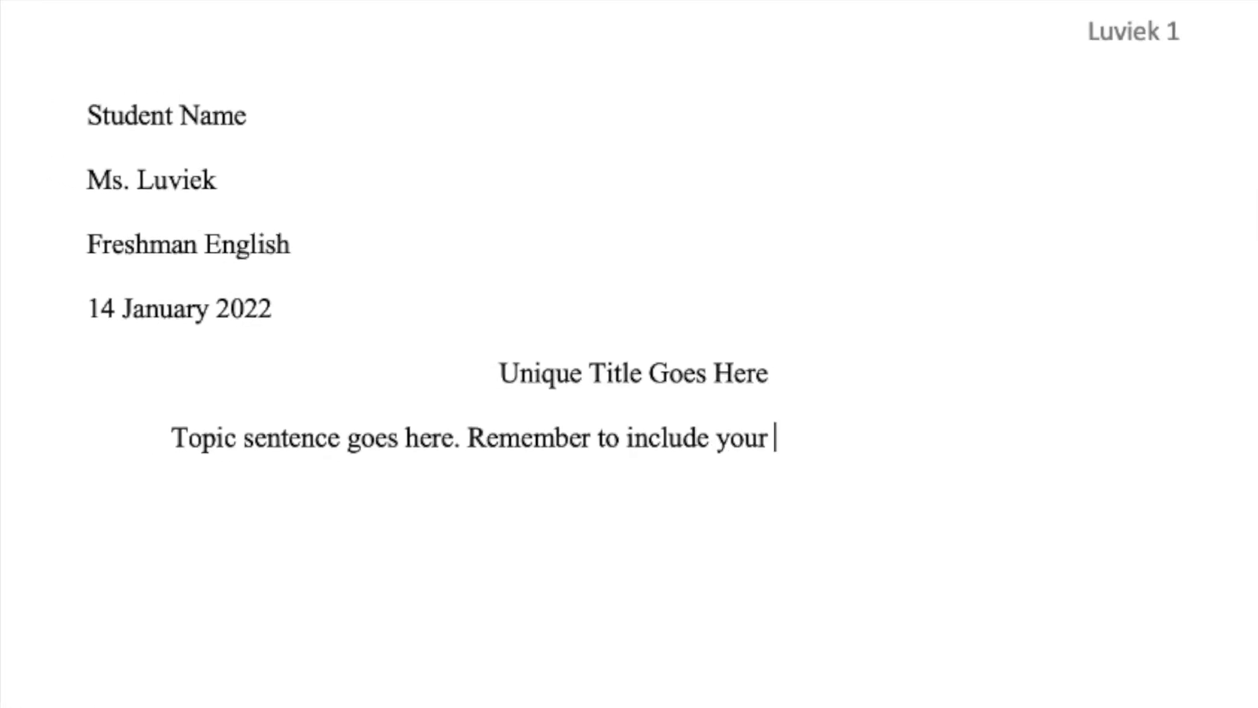
text(ment.)
double_click(735, 434)
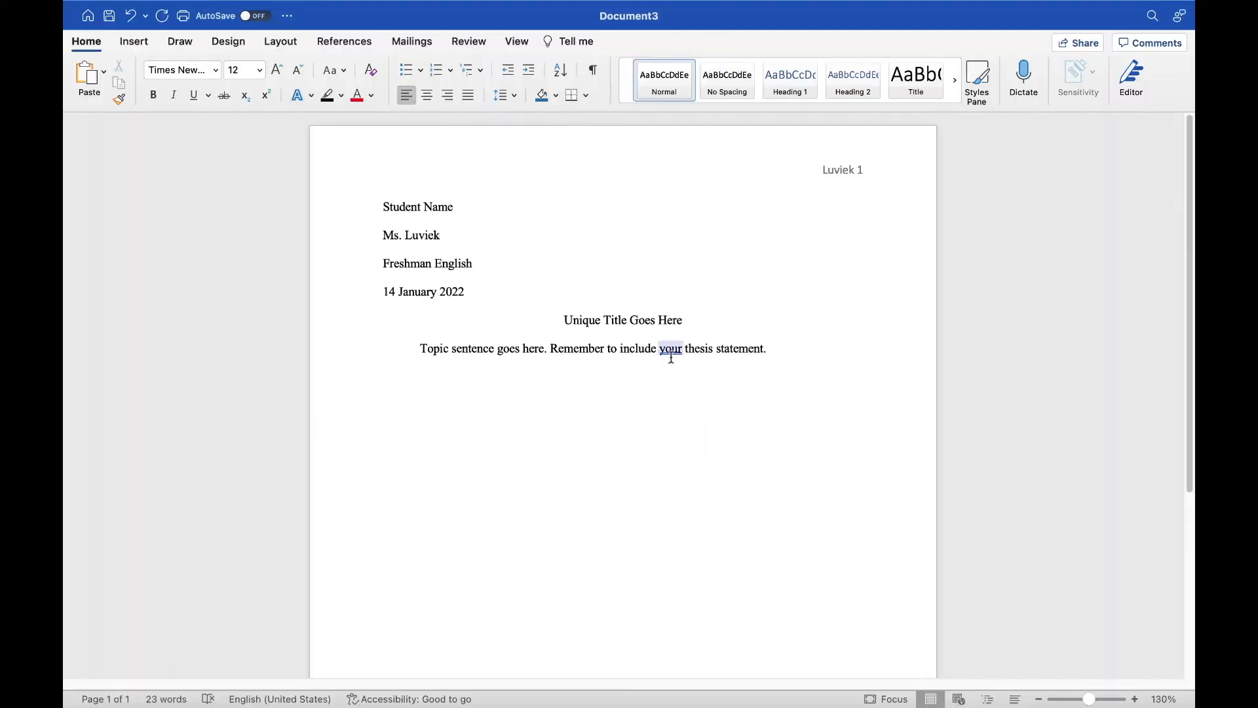
click(672, 353)
click(671, 352)
Step: Start a new indented paragraph reading "Body paragraph one. Topic sentence. Context to connect topic to first piece of evidence."
click(793, 349)
key(Tab)
text(Body paragraph one.)
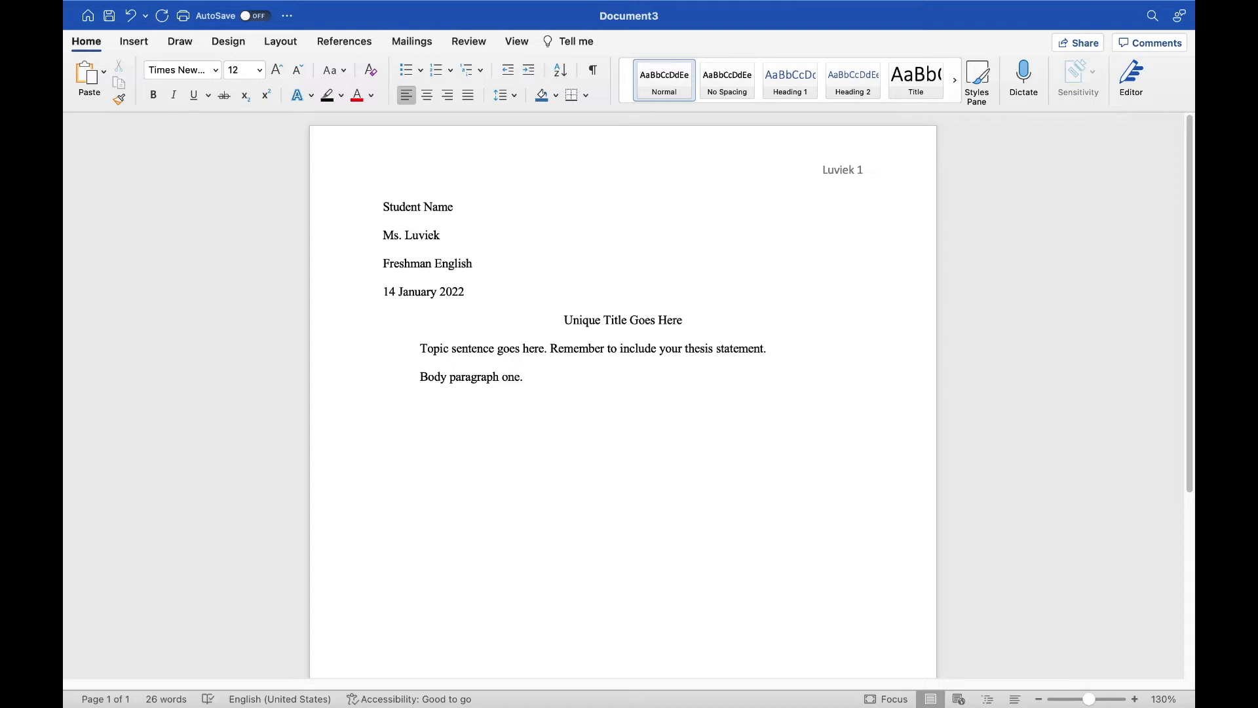
text(Tpi)
key(BackSpace)
key(BackSpace)
text(opic sentence. Context to)
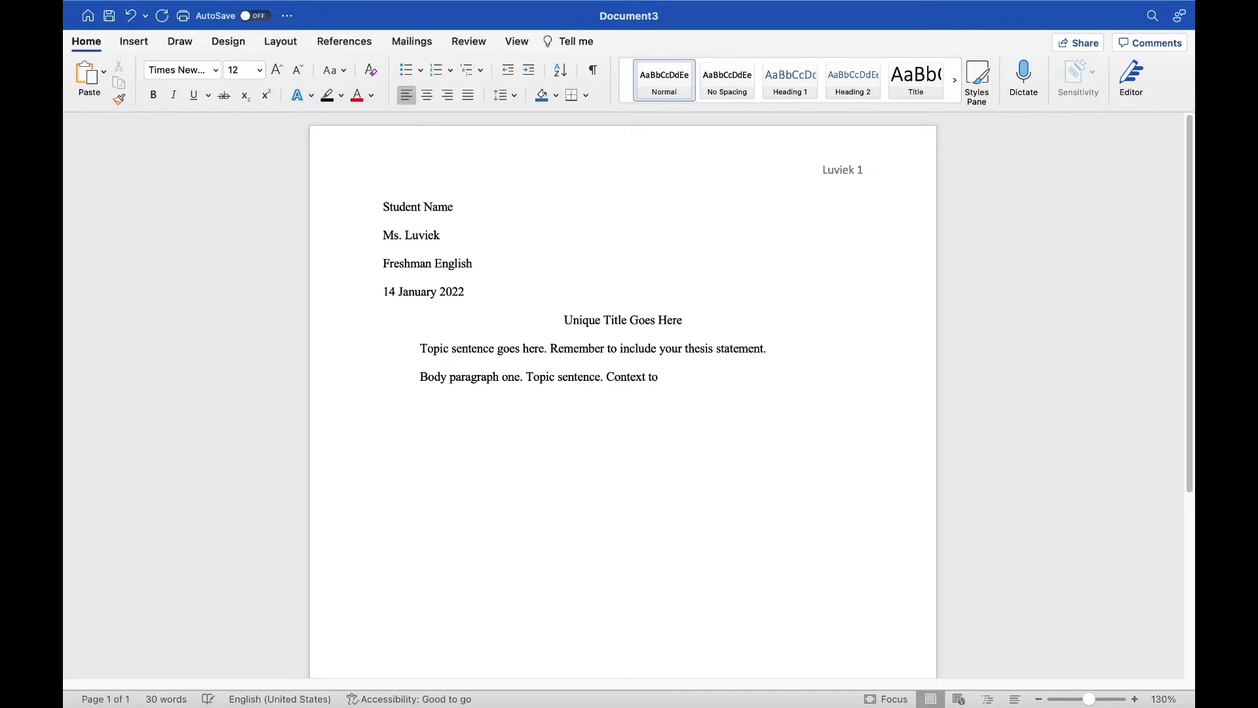
text( connect topic to first piece of eviden)
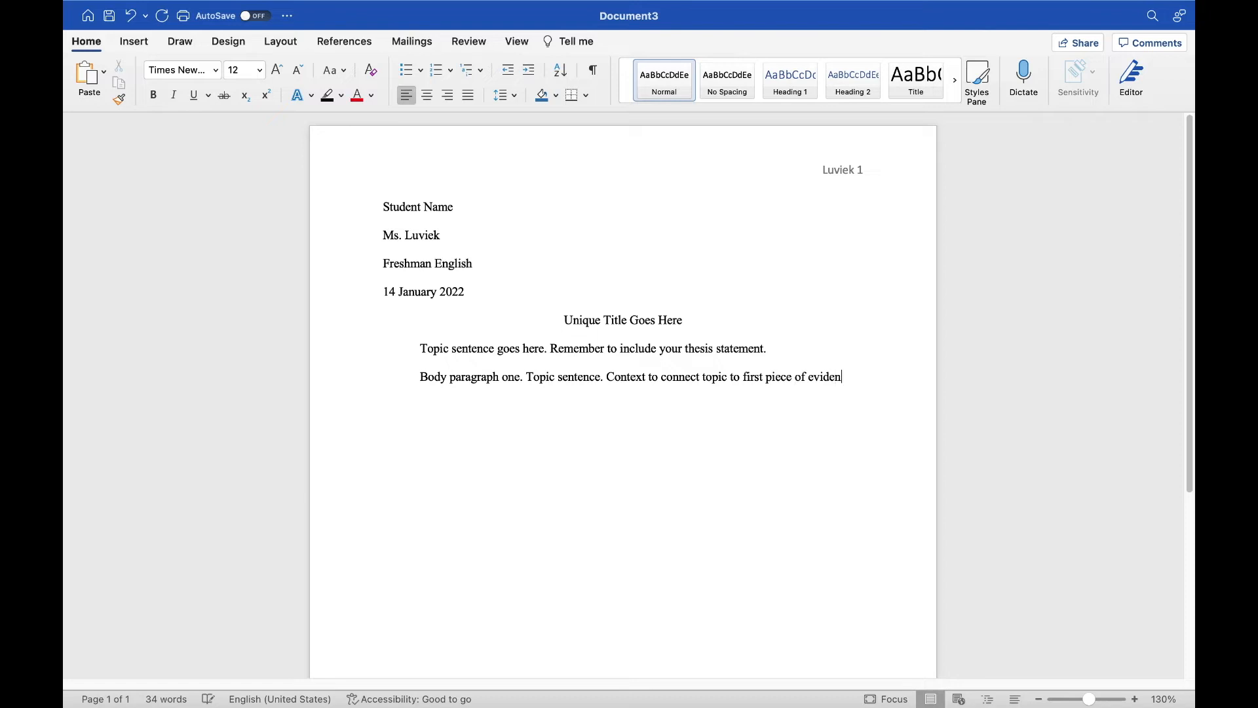
text(ce.)
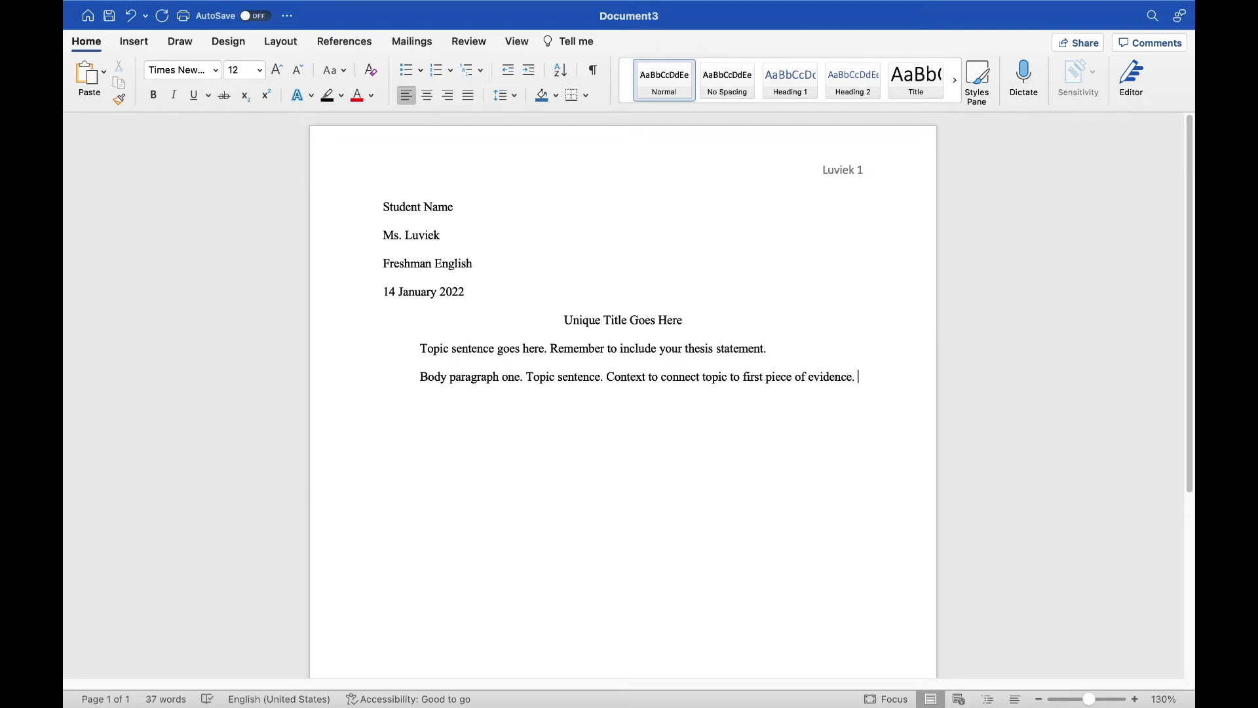
Step: Continue body paragraph one with "Evidence number one. Detailed explanation/commentary to show how well you understand the evidence and how it connects to your topic."
key(Return)
text(Evidence )
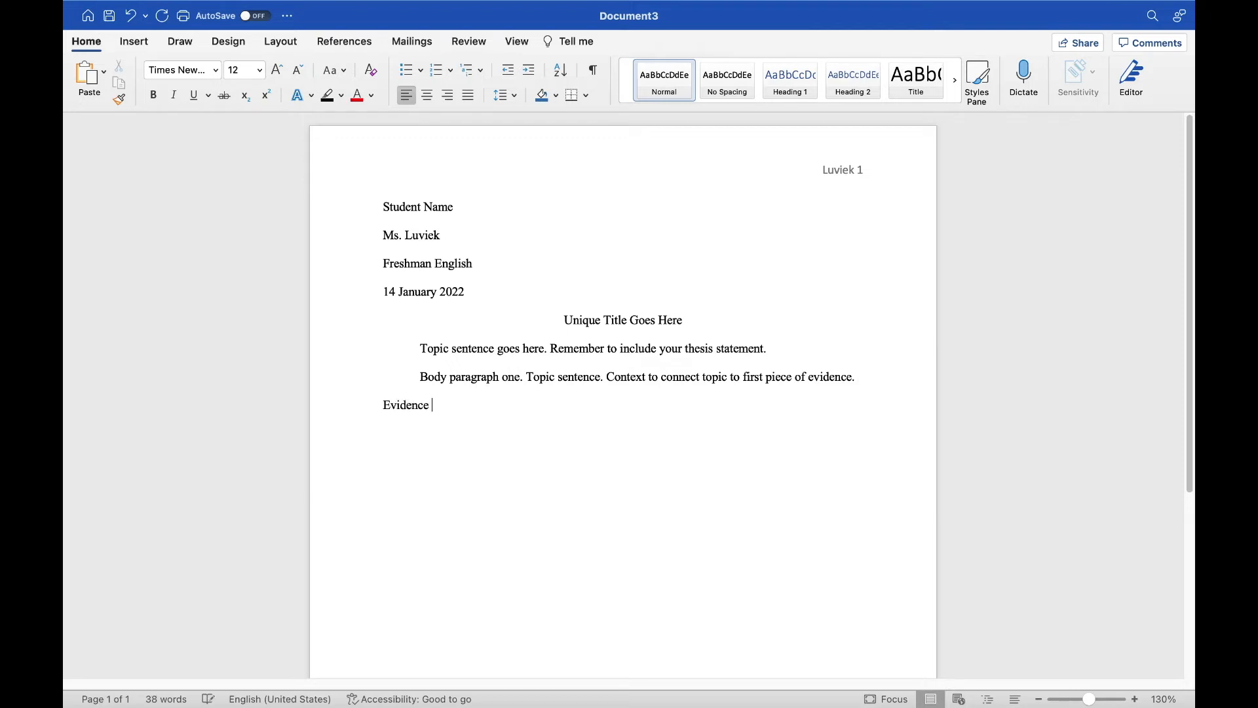
text(number one.)
text( Detailed explanation/commentary to show how ewll)
text( you understand)
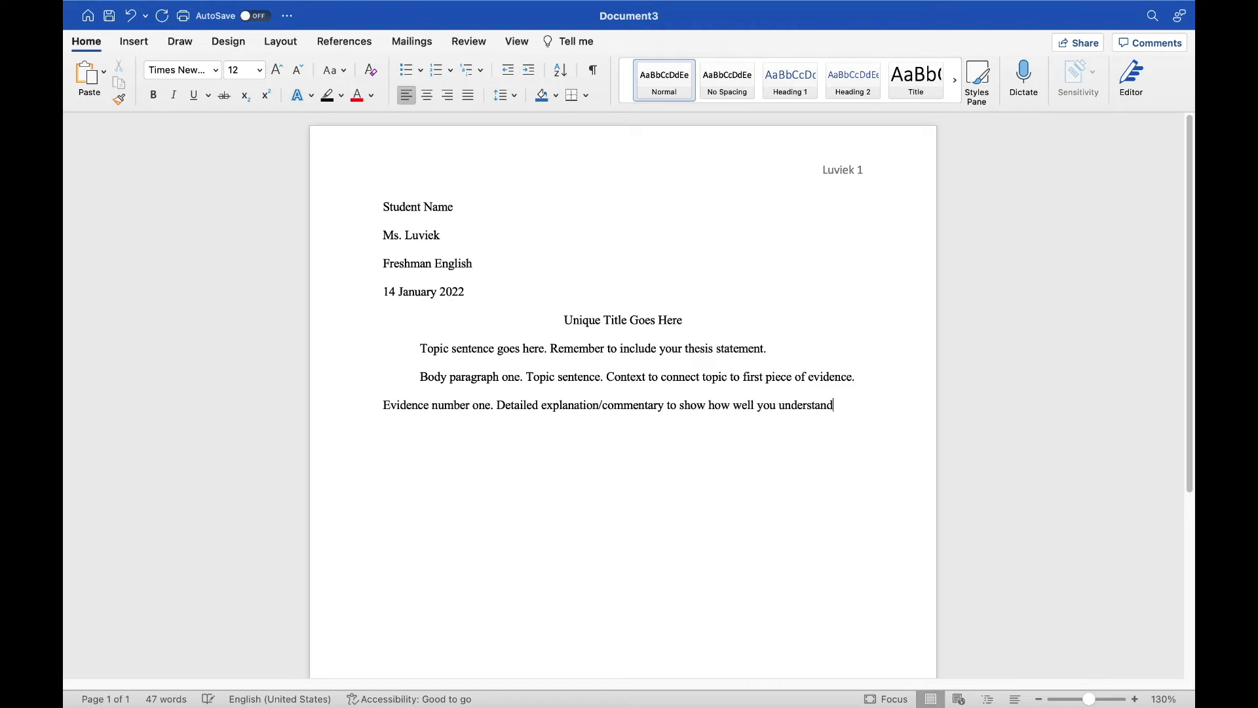
text( the evidence and how it connects to your topic. Transition int)
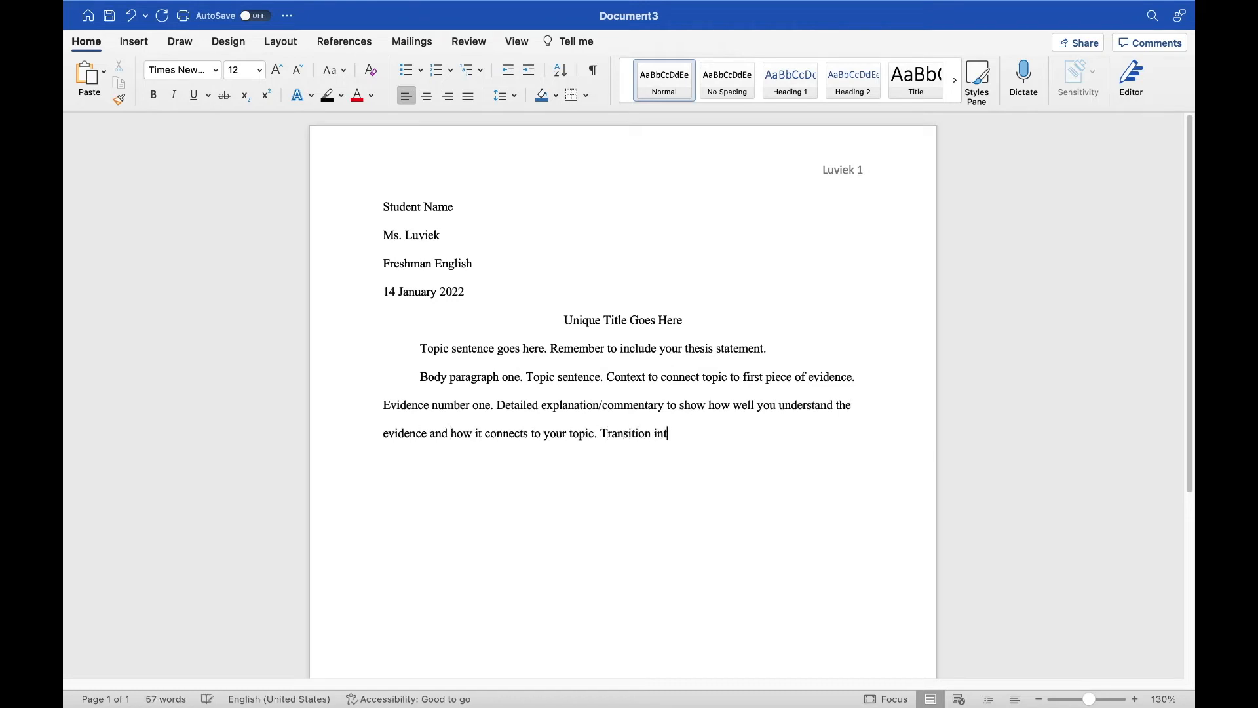
Step: Finish body paragraph one with "Transition into the context for your next piece of evidence. Evidence number two. Detailed explanation/commentary of evidence number two. Conclusion sentence."
text(o the context for your next piece of evidence. Evi)
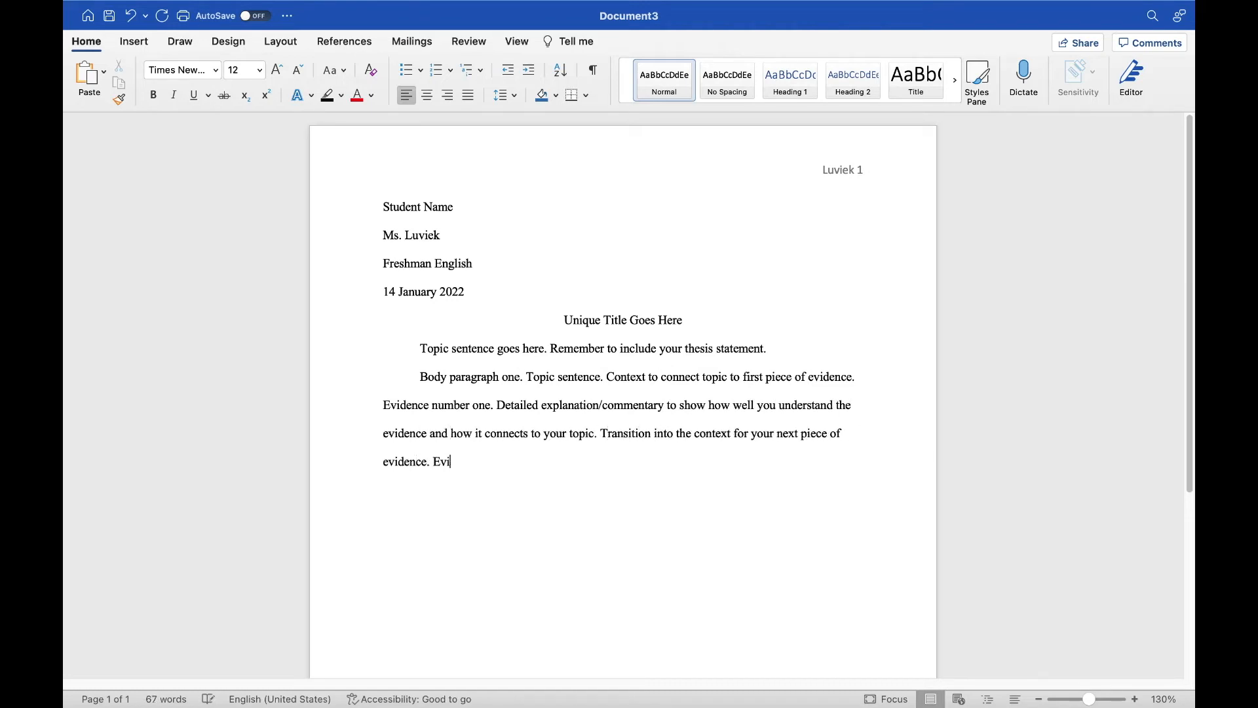
text(dence number two. Detailed explanation/commentary of evidence number two. Conclusion sentence.)
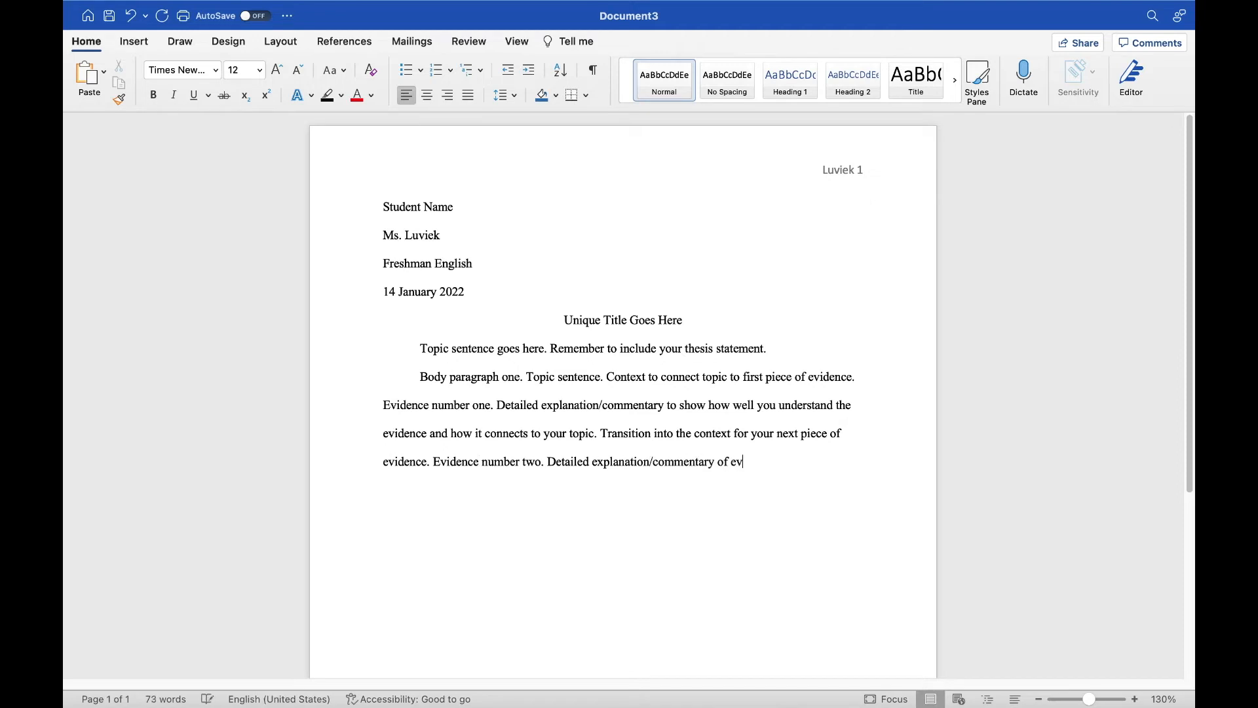
Step: Add a new indented paragraph reading "Body paragraph number two. Topic…." below body paragraph one
key(Return)
key(Tab)
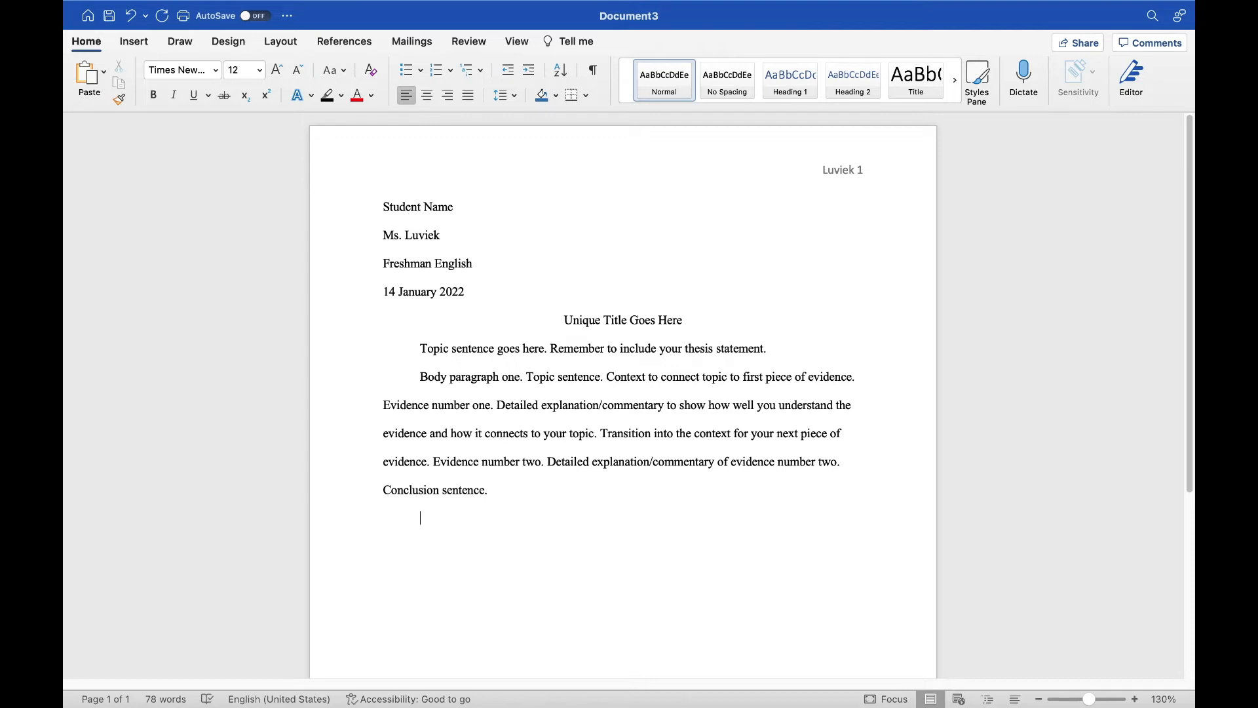
text(Body paragraph number two.)
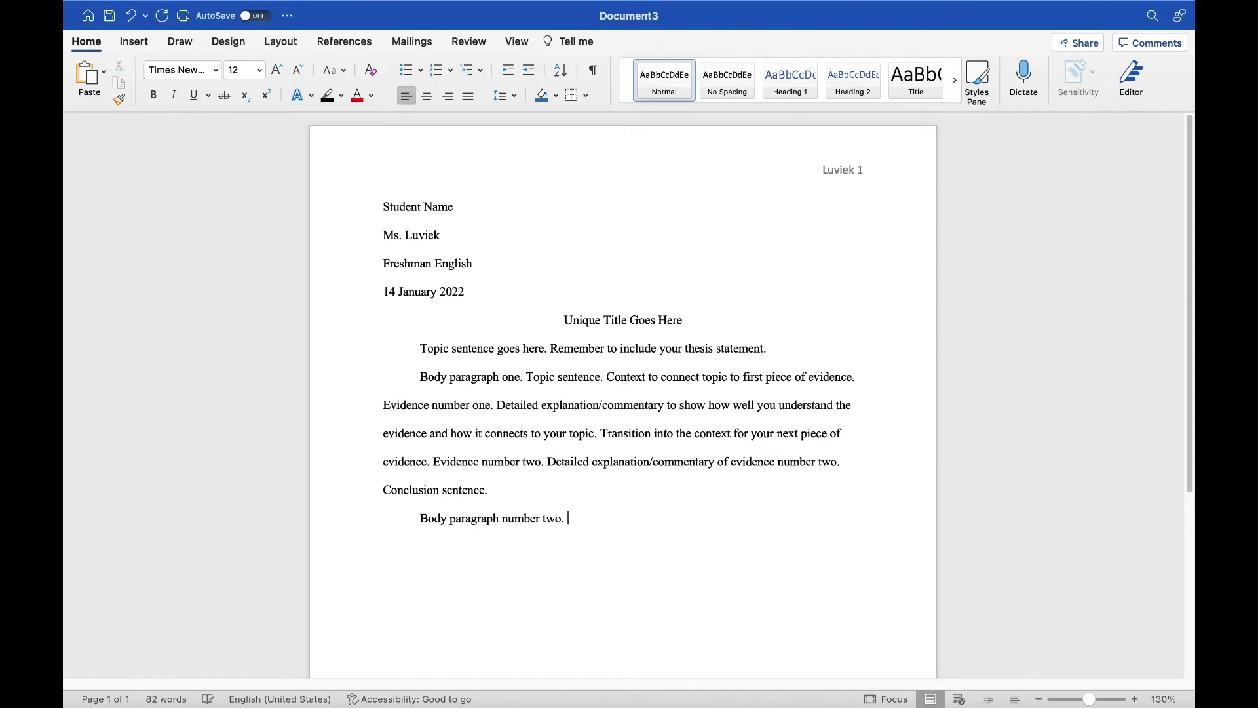
text(Tpi)
key(BackSpace)
key(BackSpace)
text(o)
text(pic)
text(..)
Step: Add two more indented paragraphs reading "Body paragraph number three…" and "Conclusion paragraph."
key(Return)
key(Tab)
text(Body paragraph number three...)
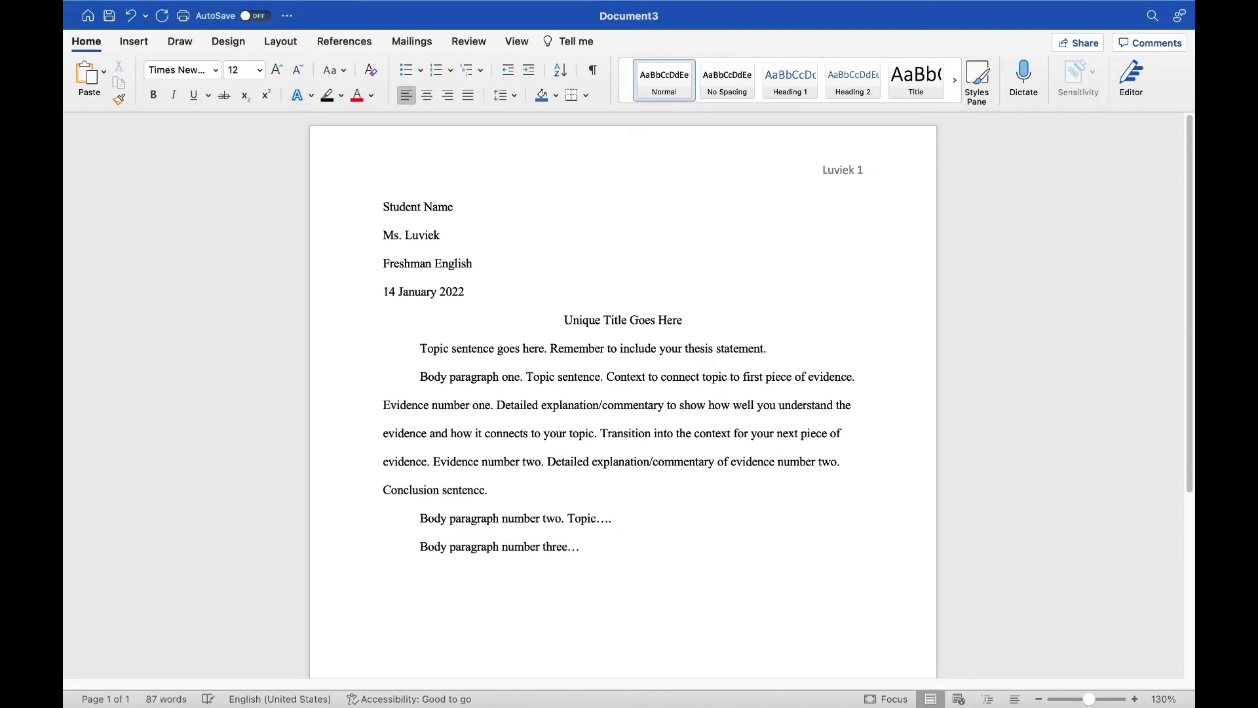
key(Return)
text(Conclusion paragraph.)
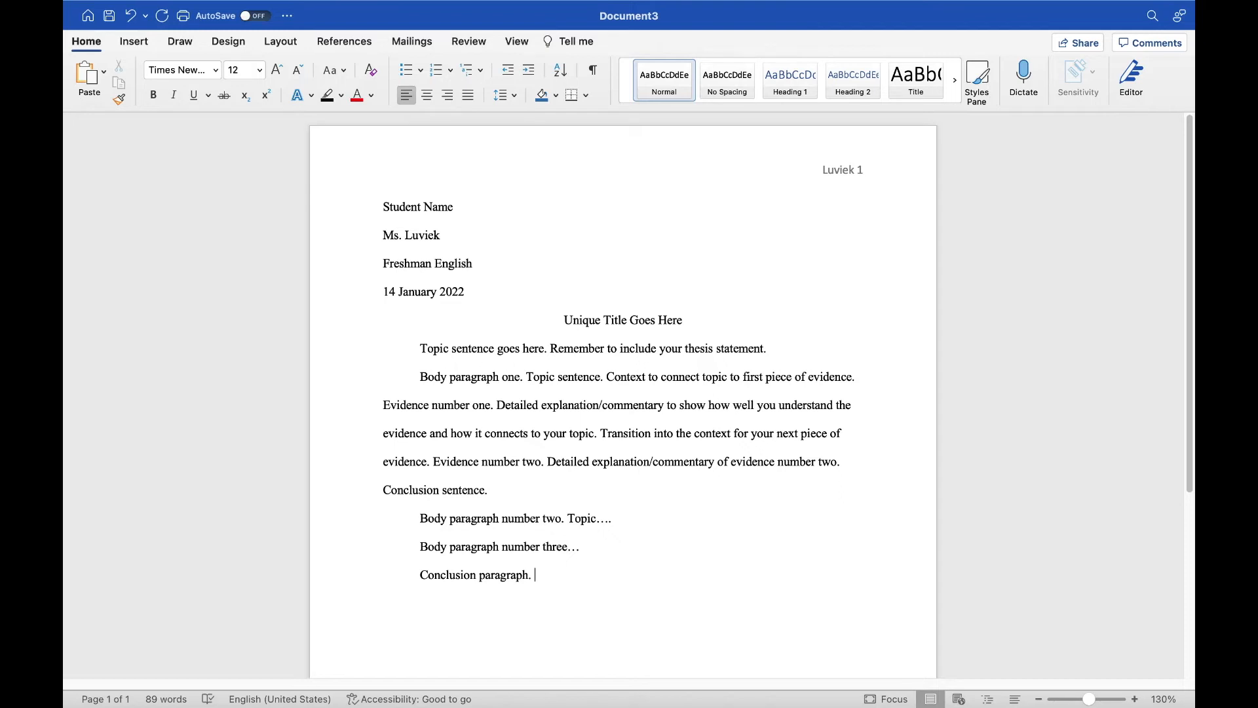
Step: Insert blank lines after the conclusion paragraph until the insertion point reaches the first line of page 2
key(Return)
key(Return)
key(Return)
key(Return)
key(Return)
key(Return)
key(Return)
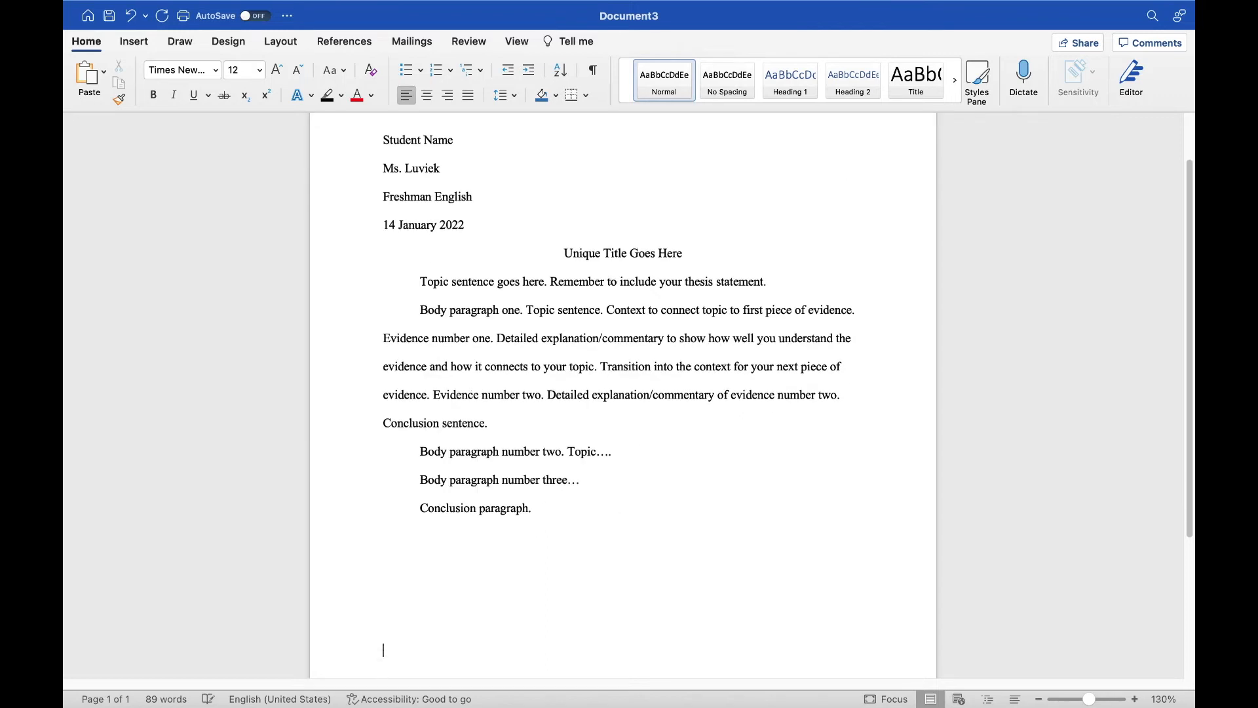
key(Return)
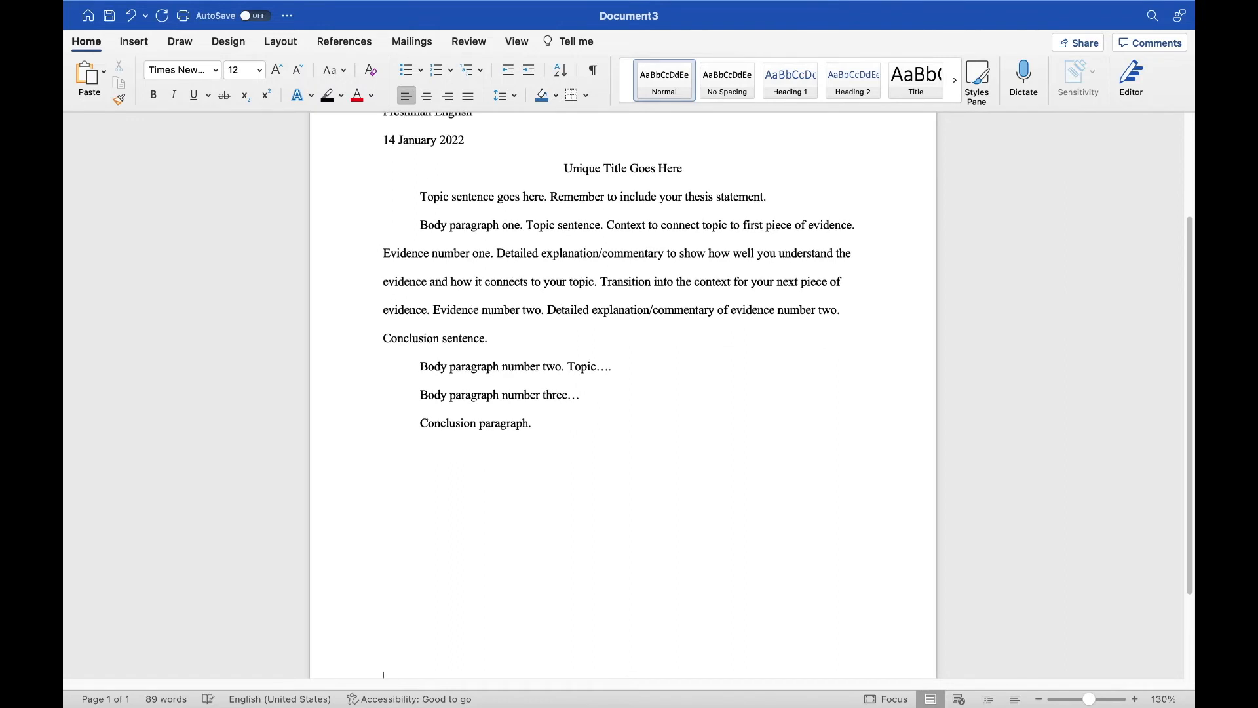
key(Return)
key(Return)
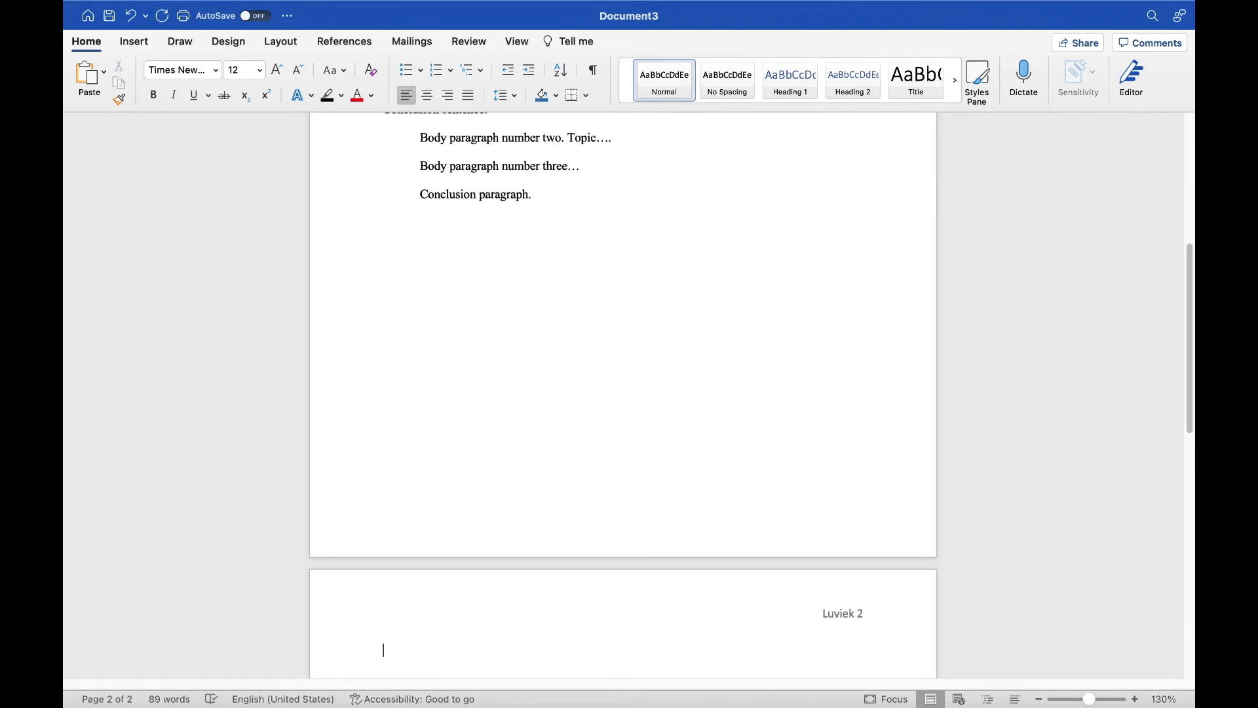
scroll(949, 374, down, 3)
scroll(996, 398, down, 5)
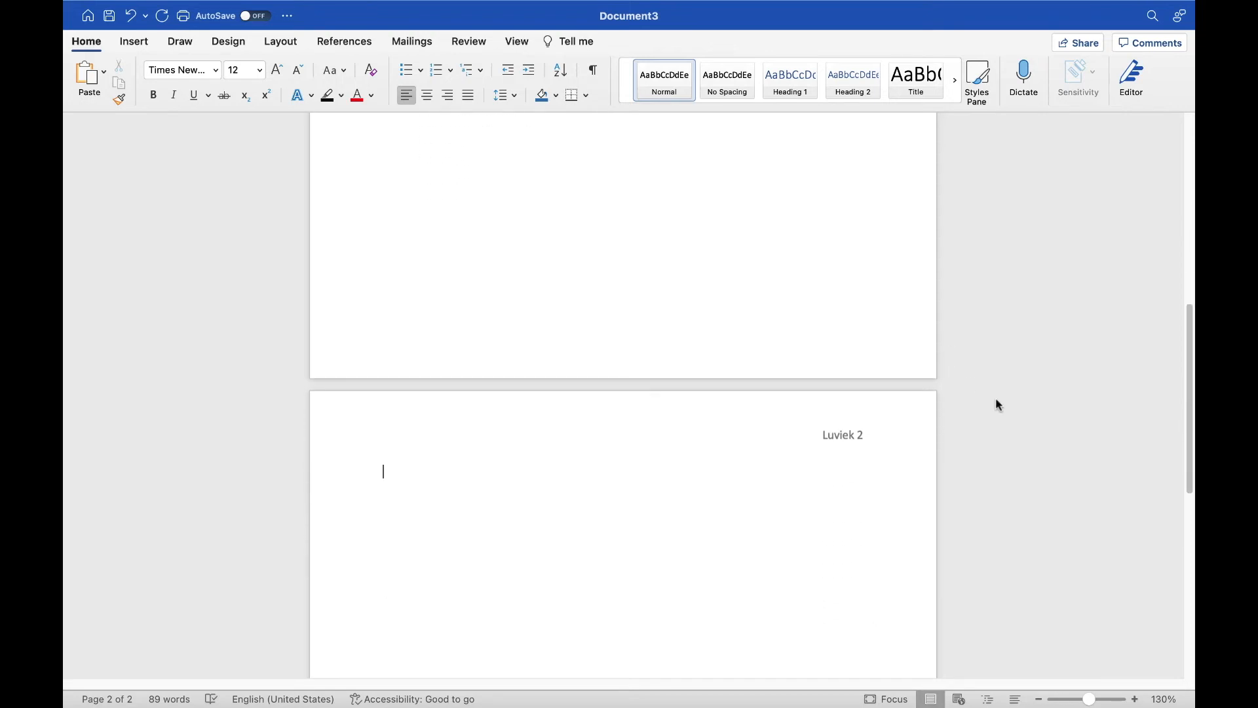
scroll(997, 399, down, 1)
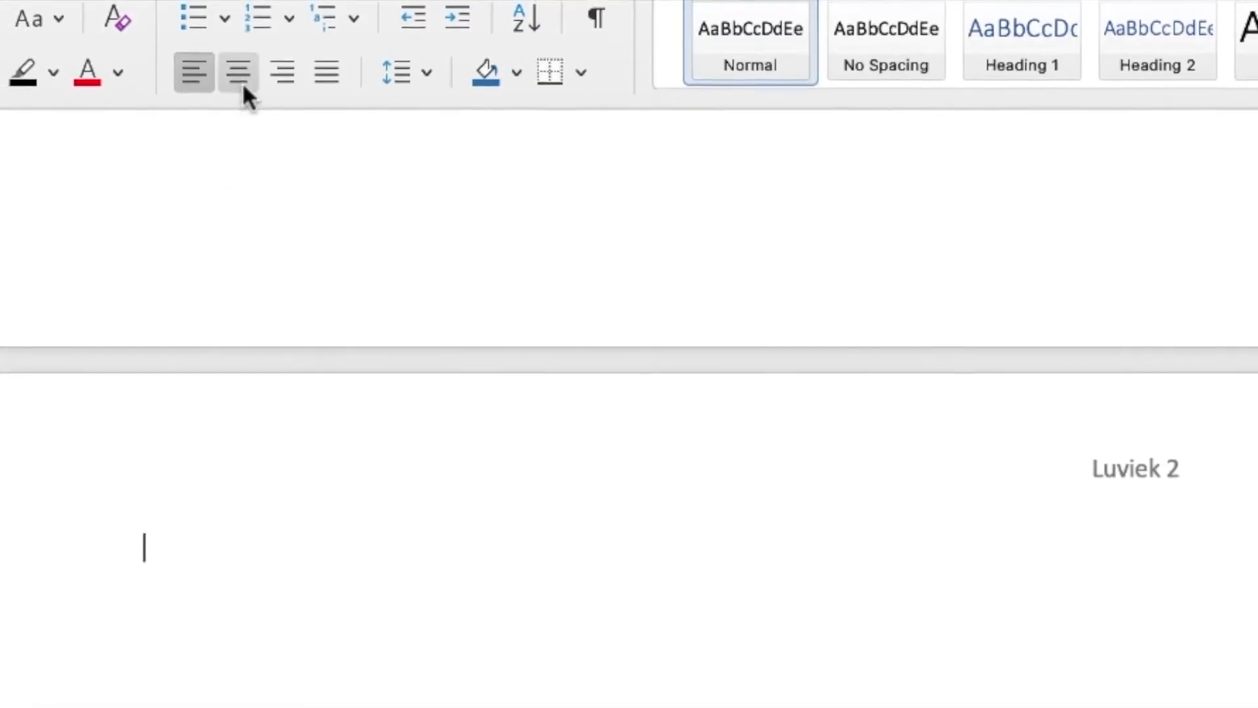
Step: Add the centered heading "Works Cited" on the first line of page 2
click(240, 73)
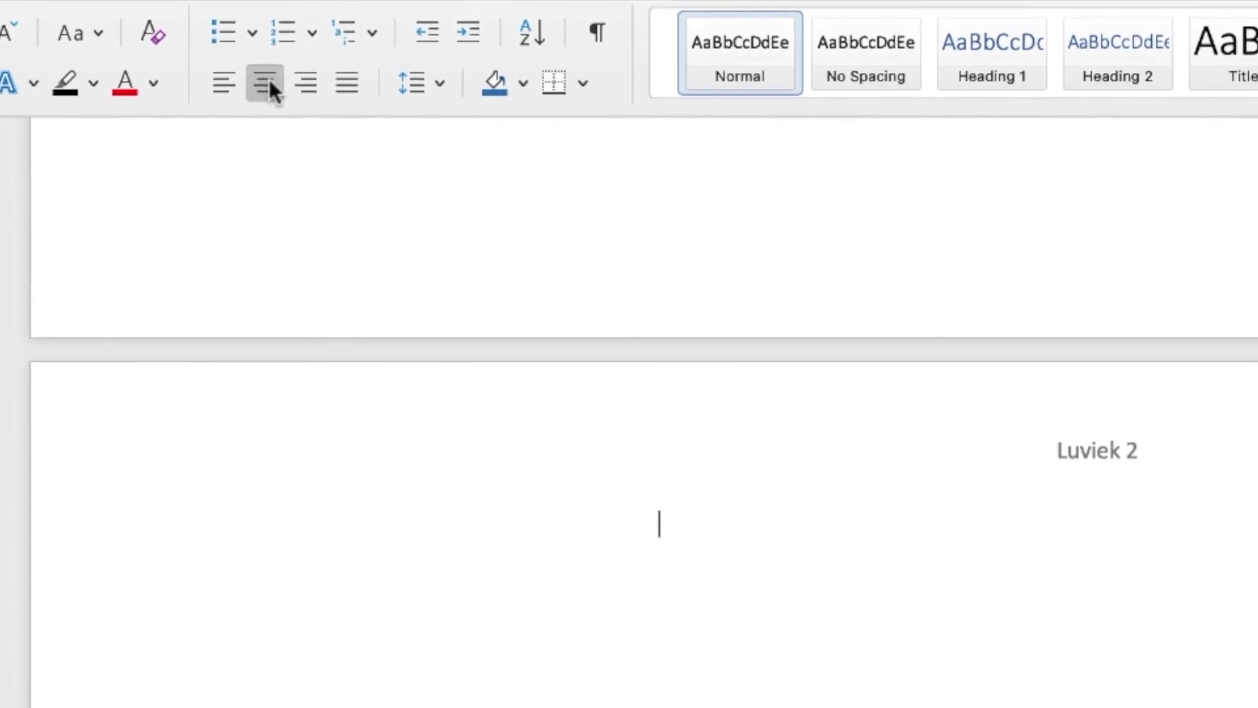
text(Works)
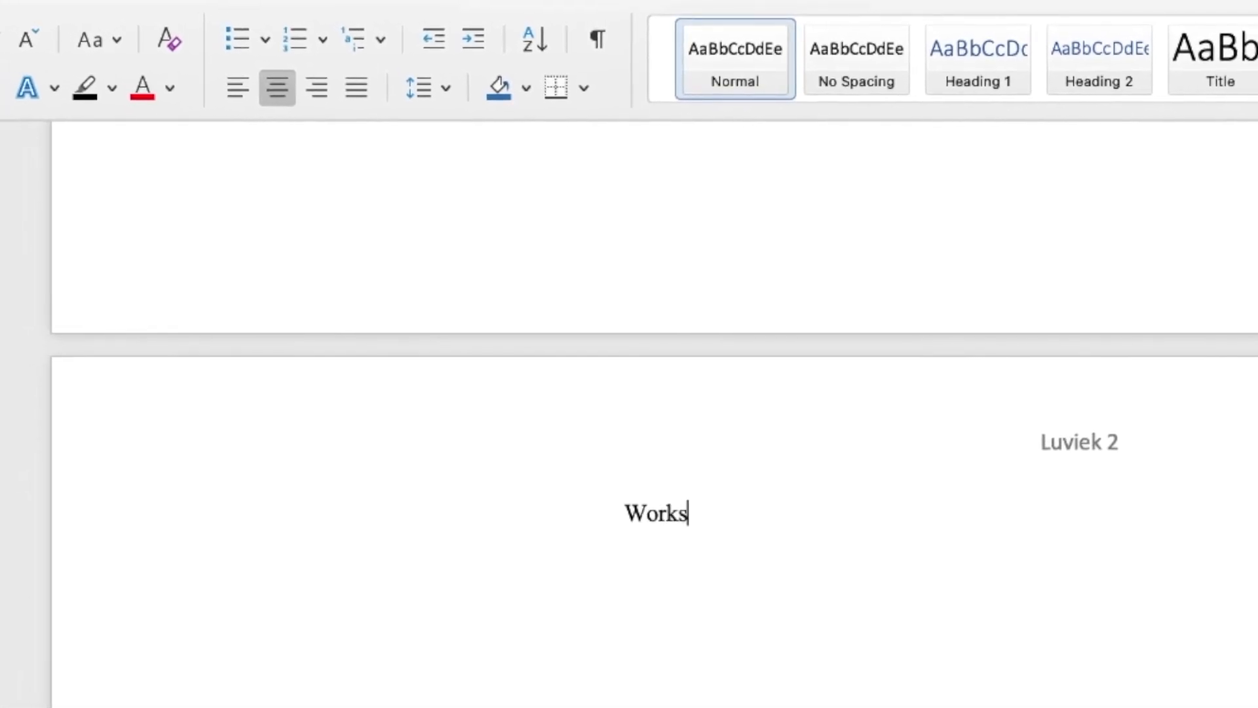
text( Cited)
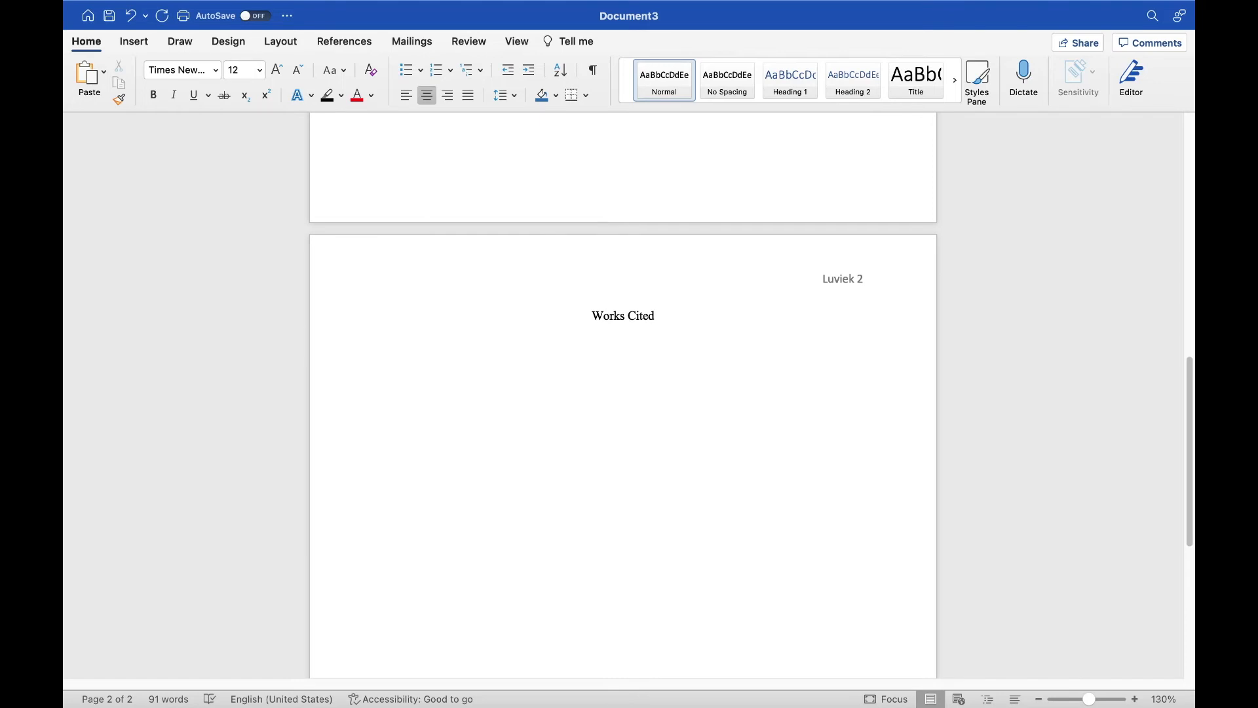
Step: Add a left-aligned line below "Works Cited" and give it a hanging indent of 0.5"
key(Return)
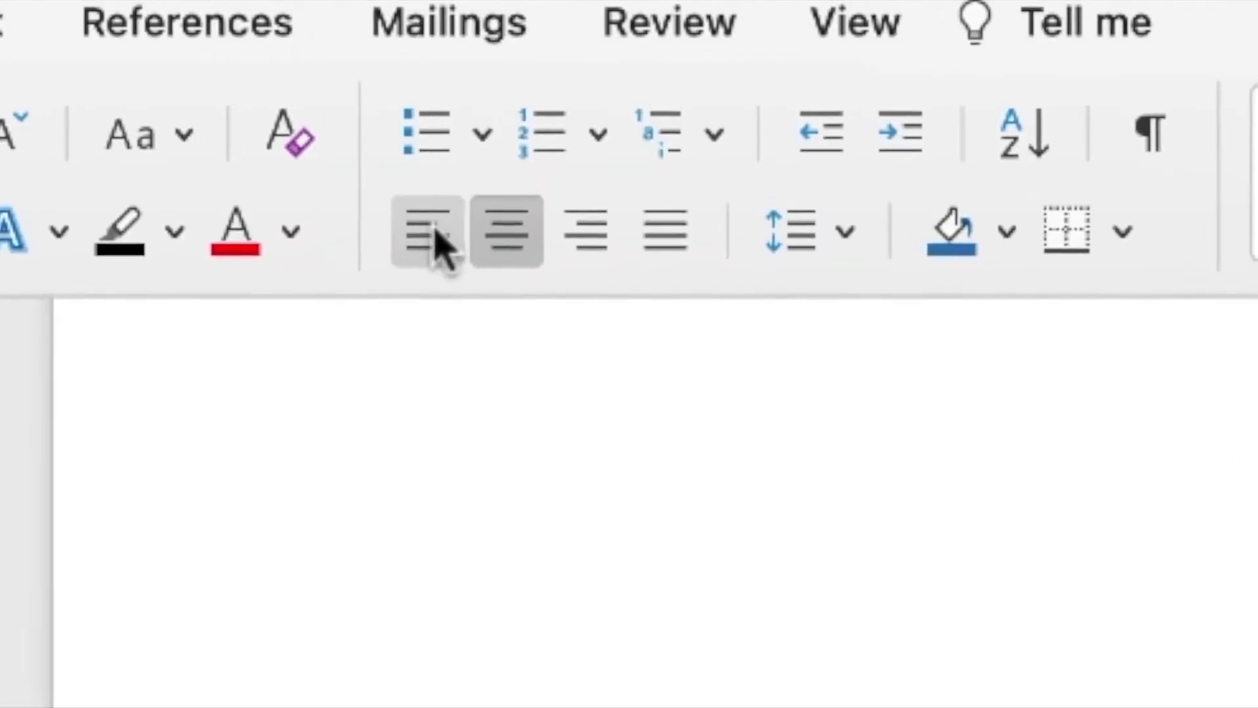
click(407, 96)
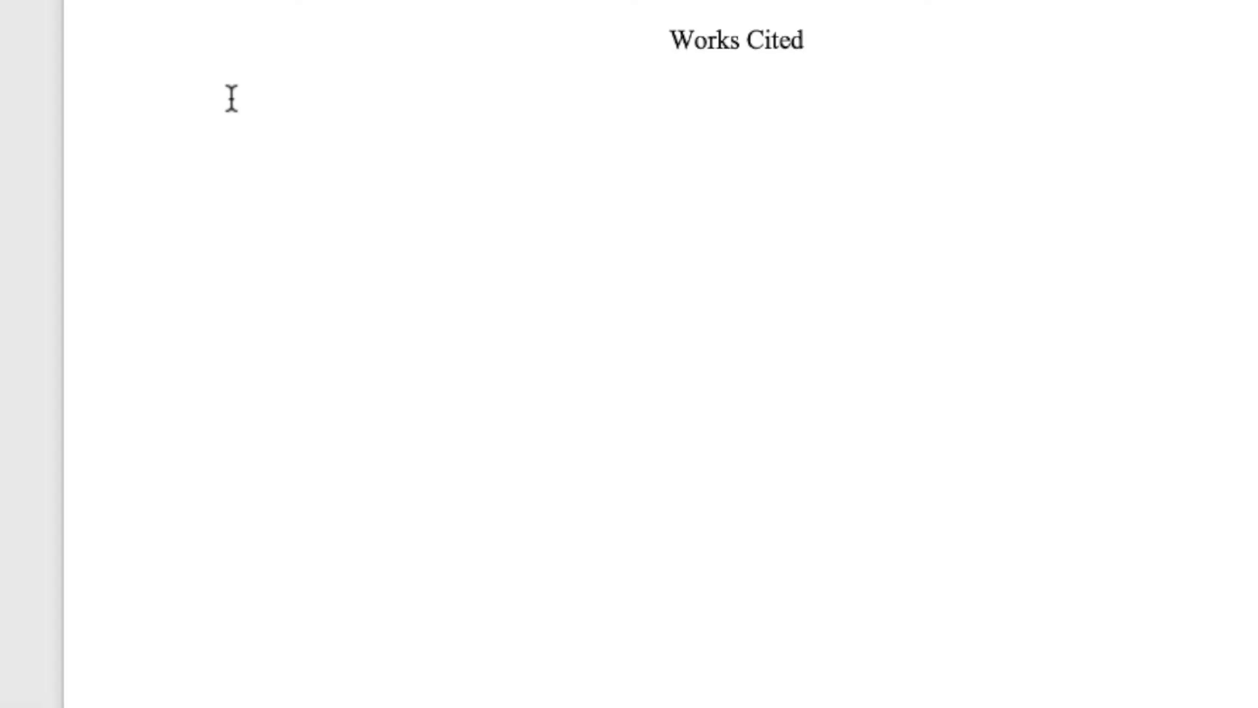
right_click(231, 98)
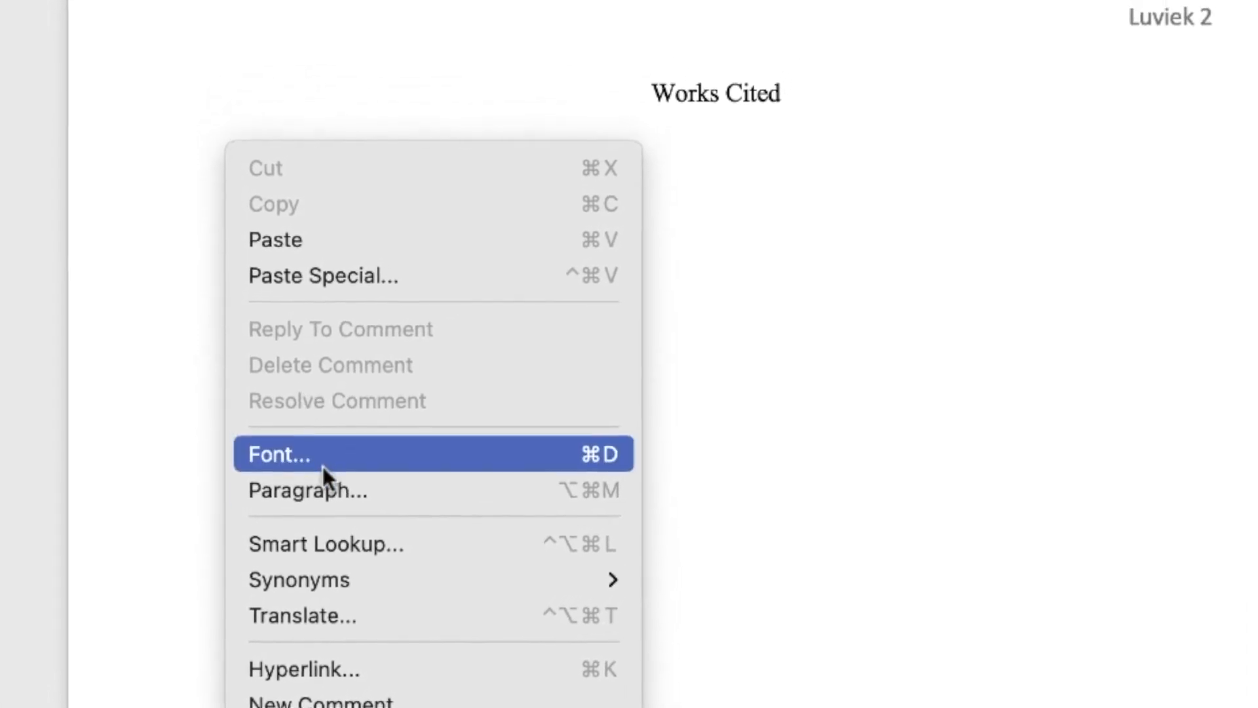
click(327, 490)
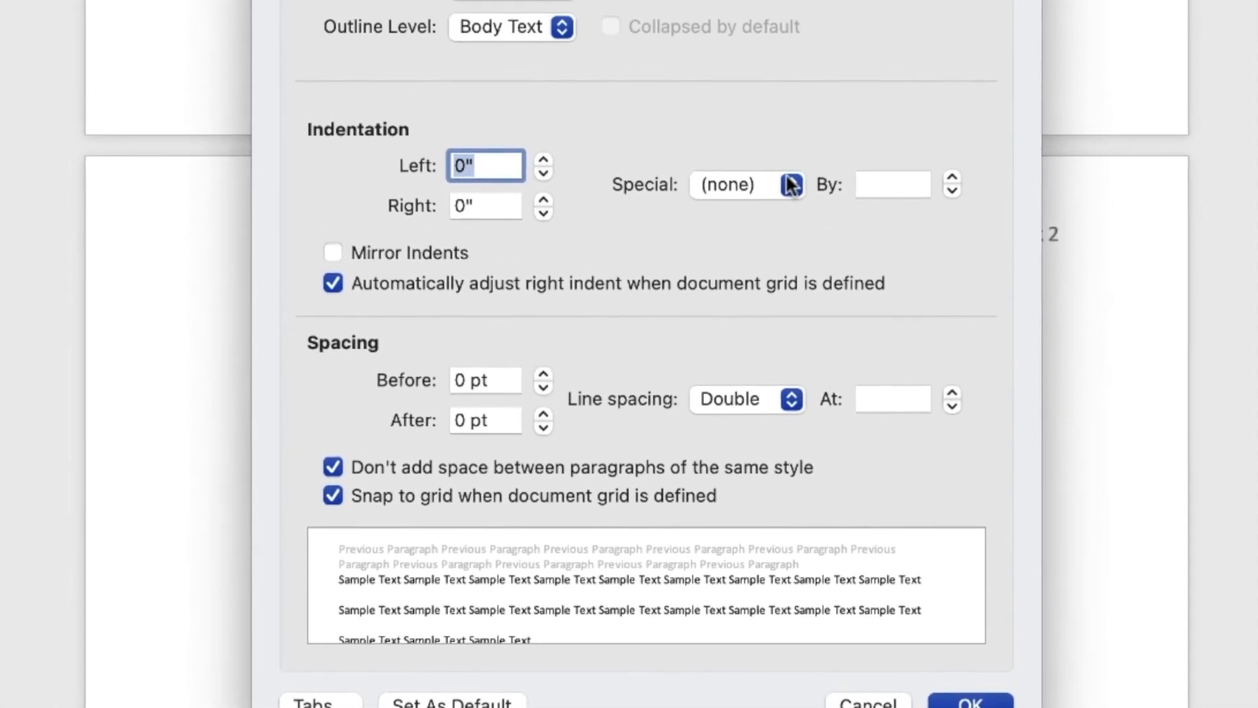
click(791, 185)
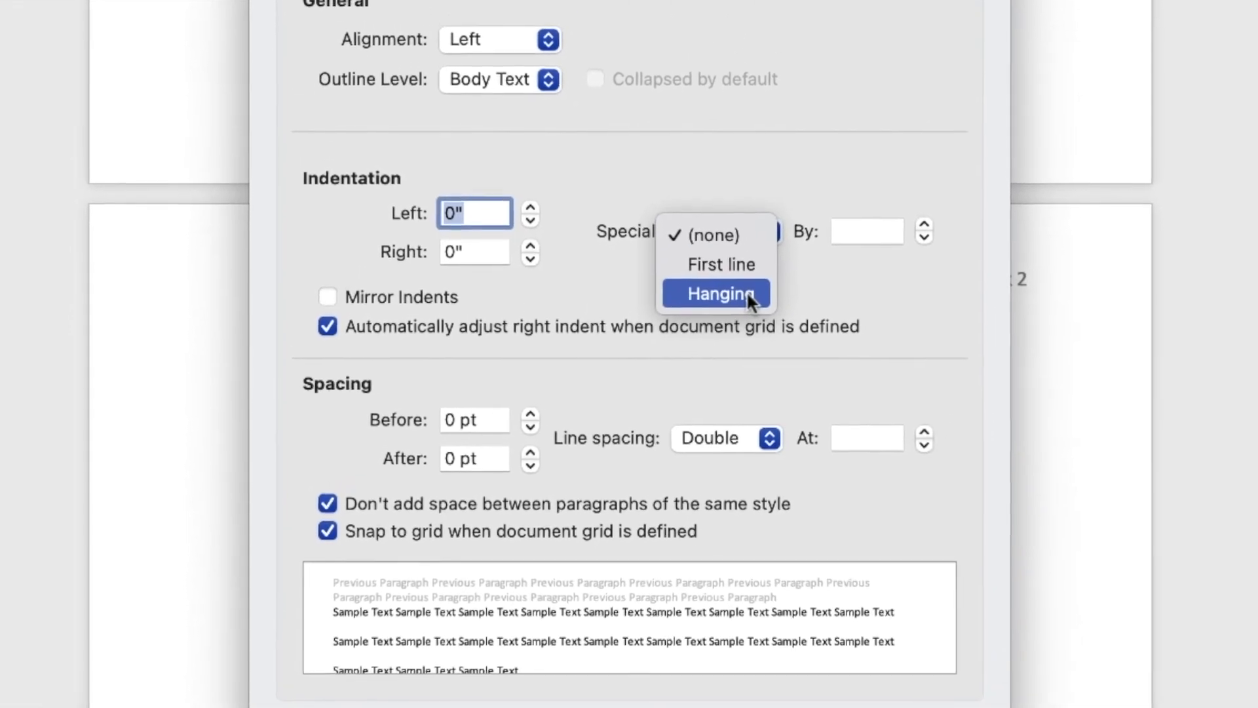
click(749, 300)
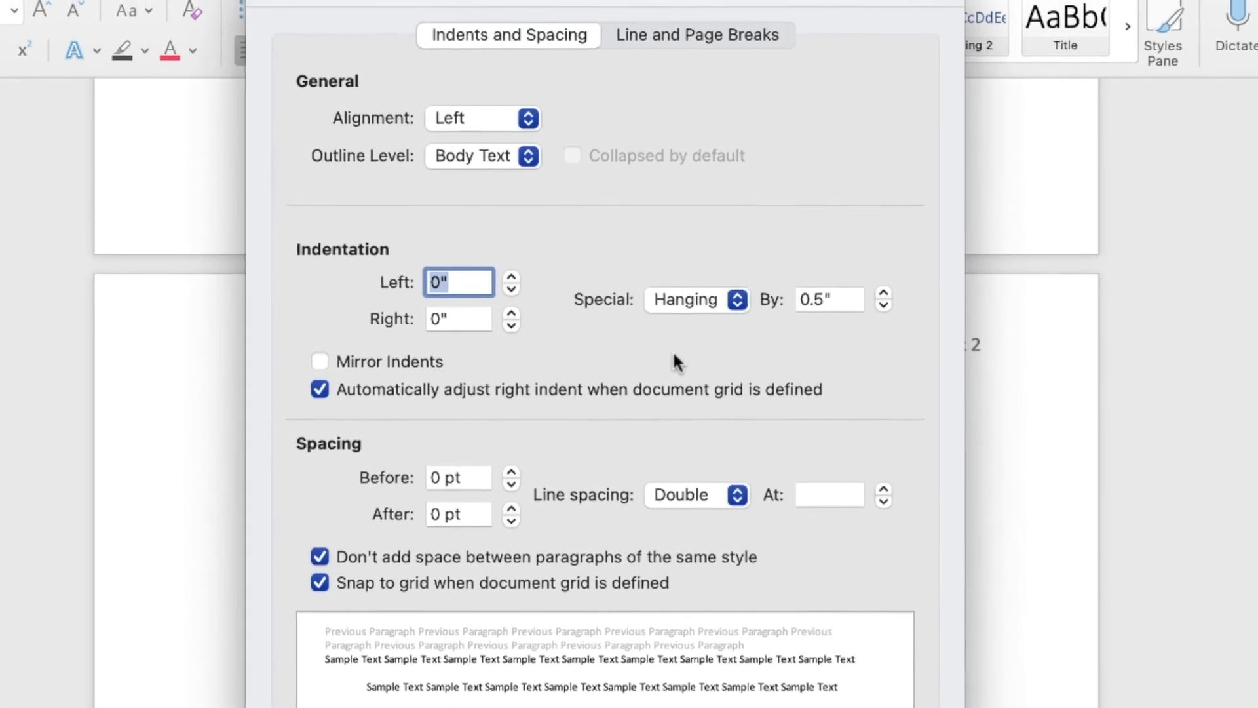
key(Return)
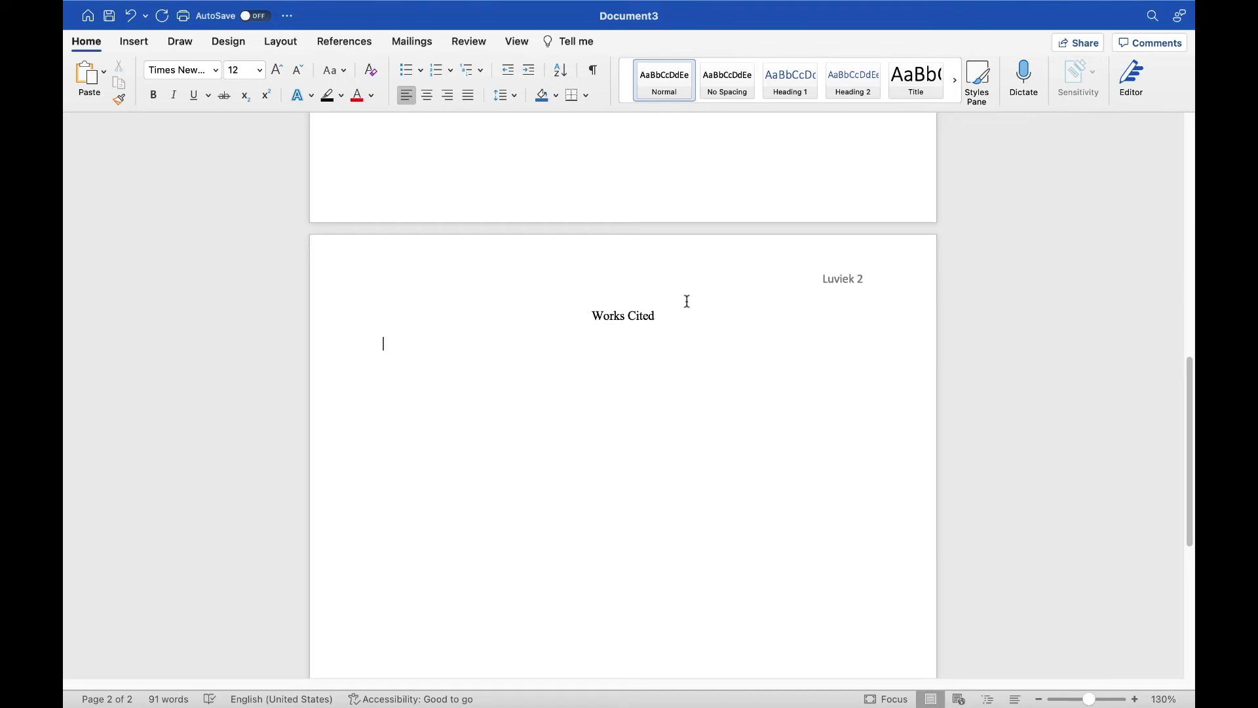
scroll(687, 301, up, 10)
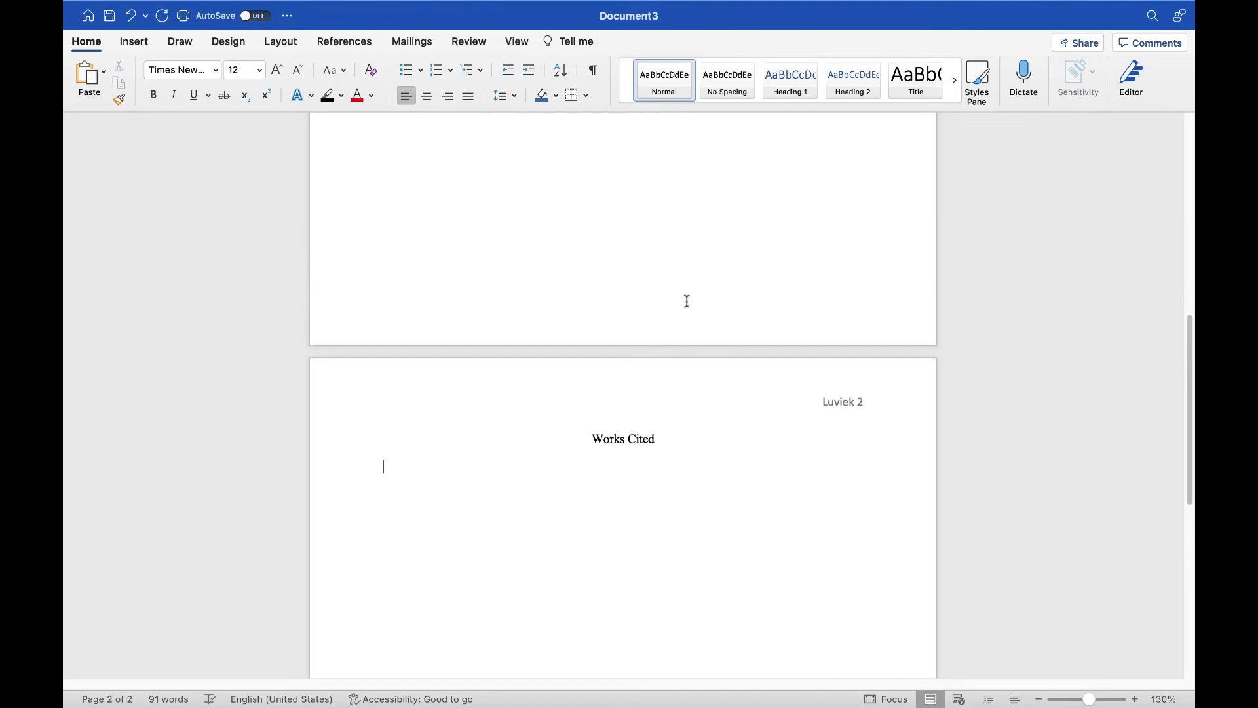
Step: Write a sample first entry under "Works Cited" explaining that "hanging" keeps the first line left, indents consecutive lines and avoids manual alignment
scroll(687, 301, up, 1)
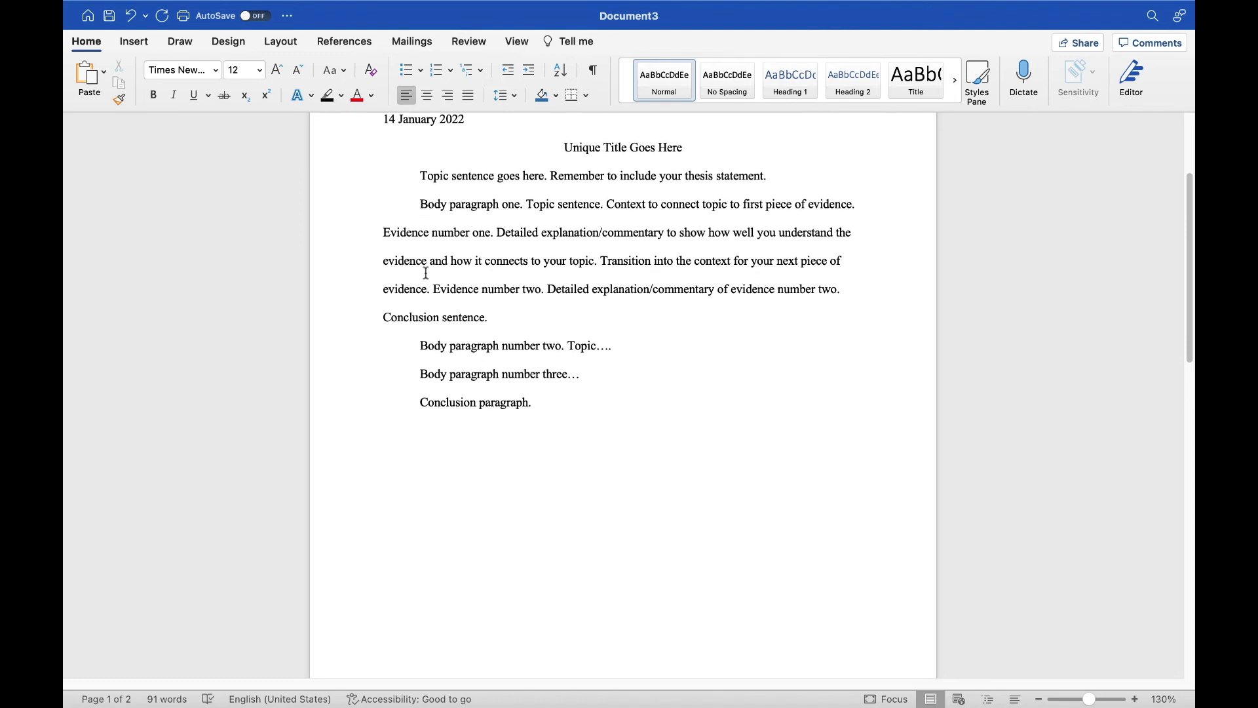
scroll(648, 376, down, 10)
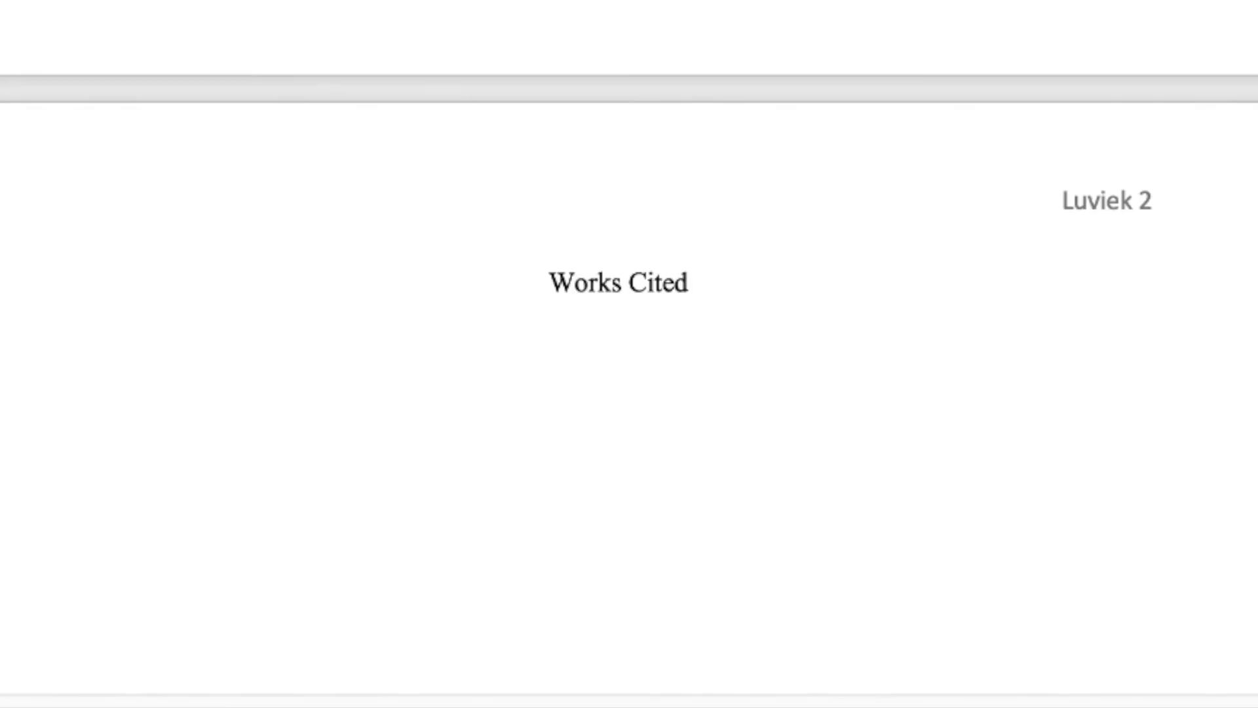
text(It looks a little weird because wh)
key(BackSpace)
text(hen it's set up as "hanging," the first line is lined )
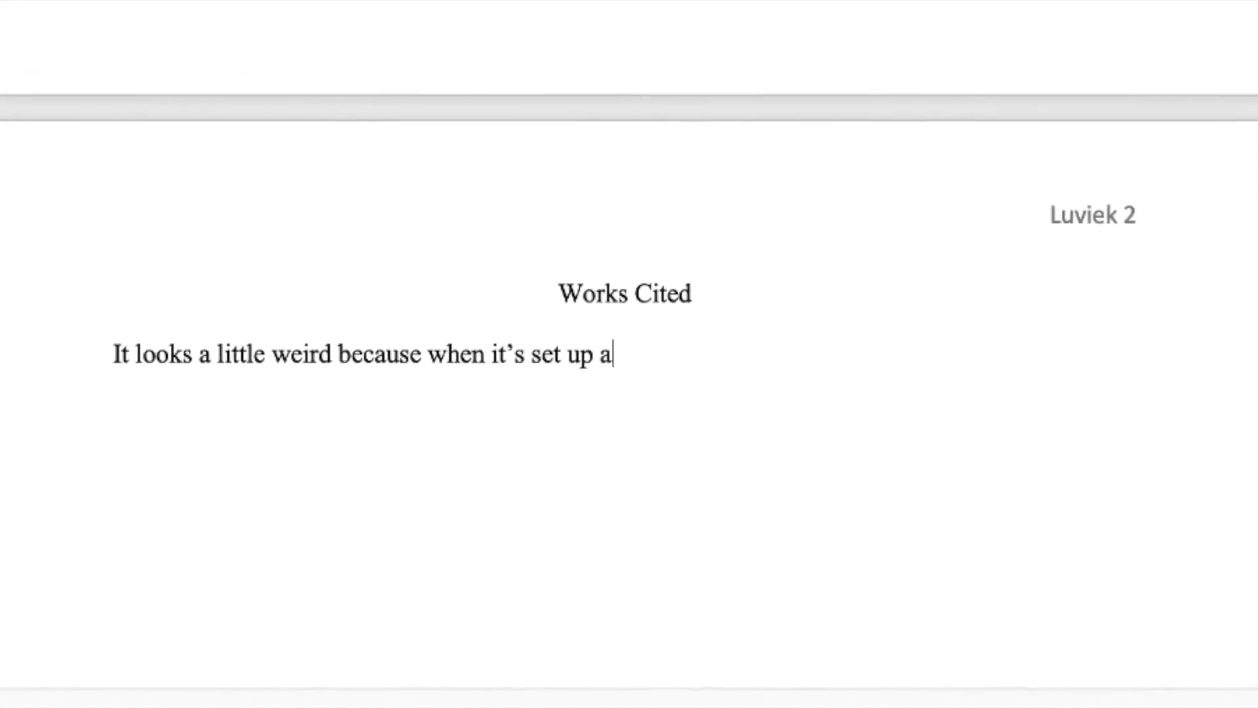
text(up to the left and all consecutive lines appear to be indented. )
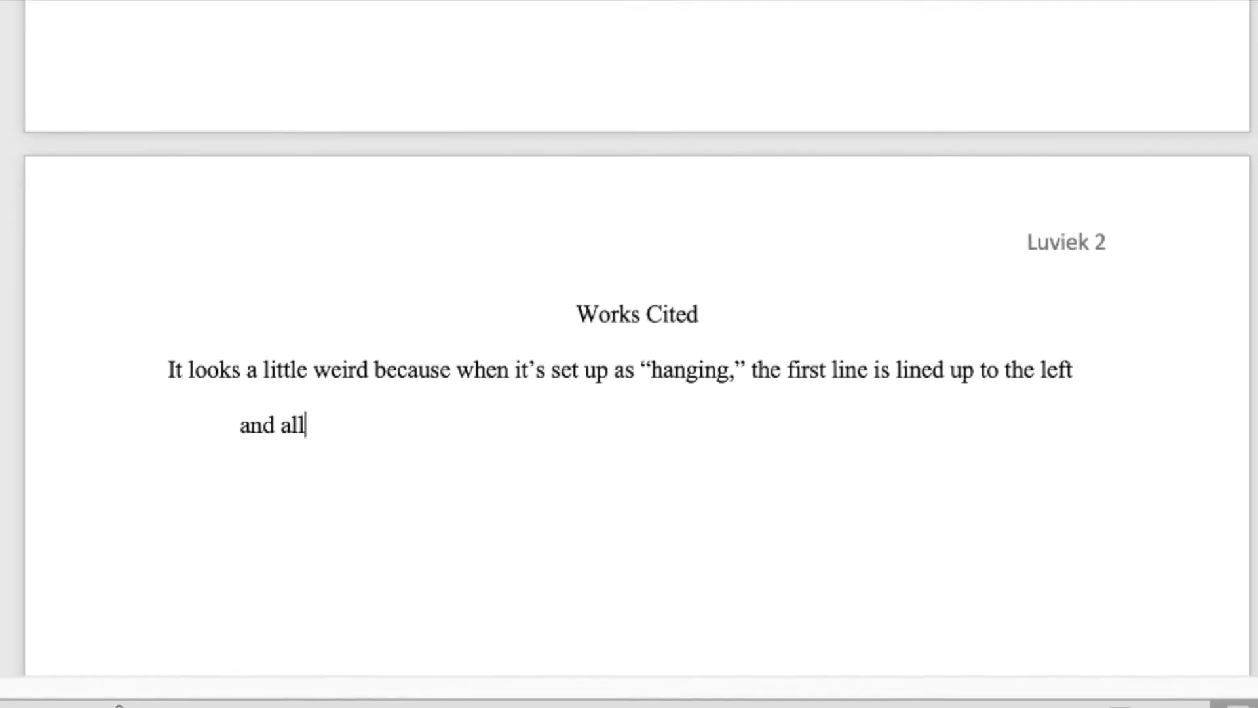
text(It's nice that there is a formatting option for this and you don't need to manually try )
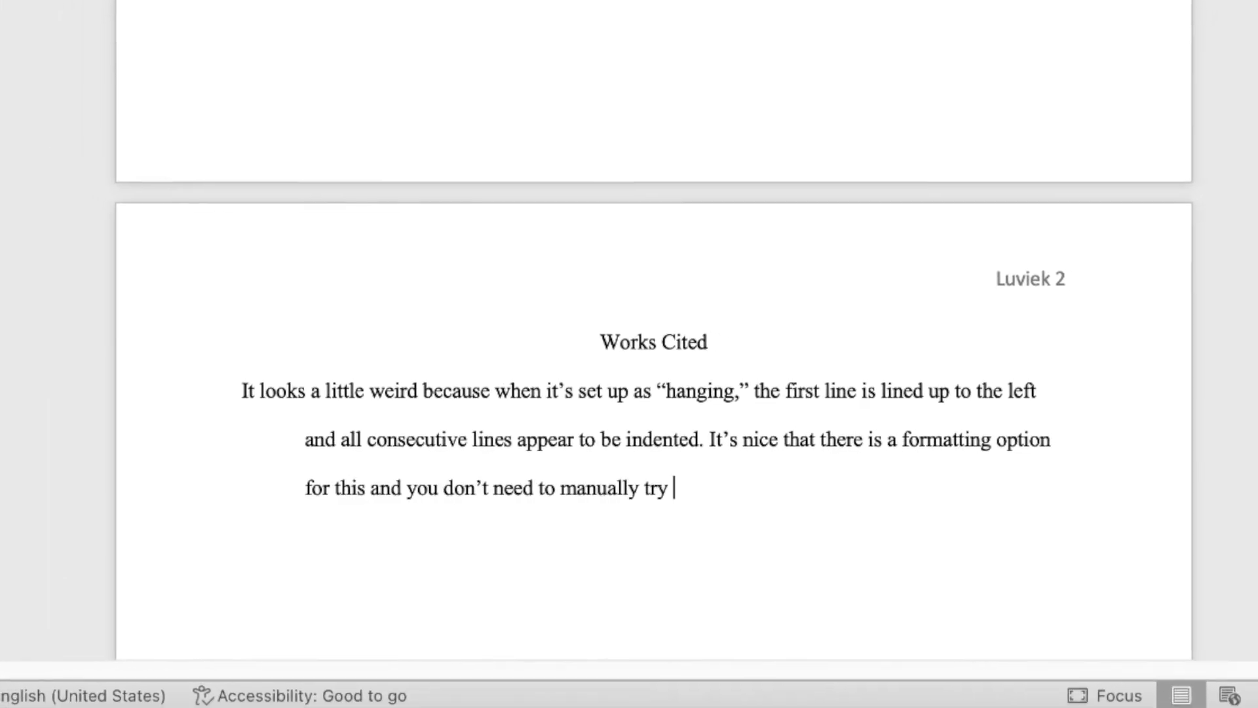
text(to line it all up this way.)
Step: Add a second Works Cited entry reading "The next will look the same."
key(Return)
text(The next will look the same.)
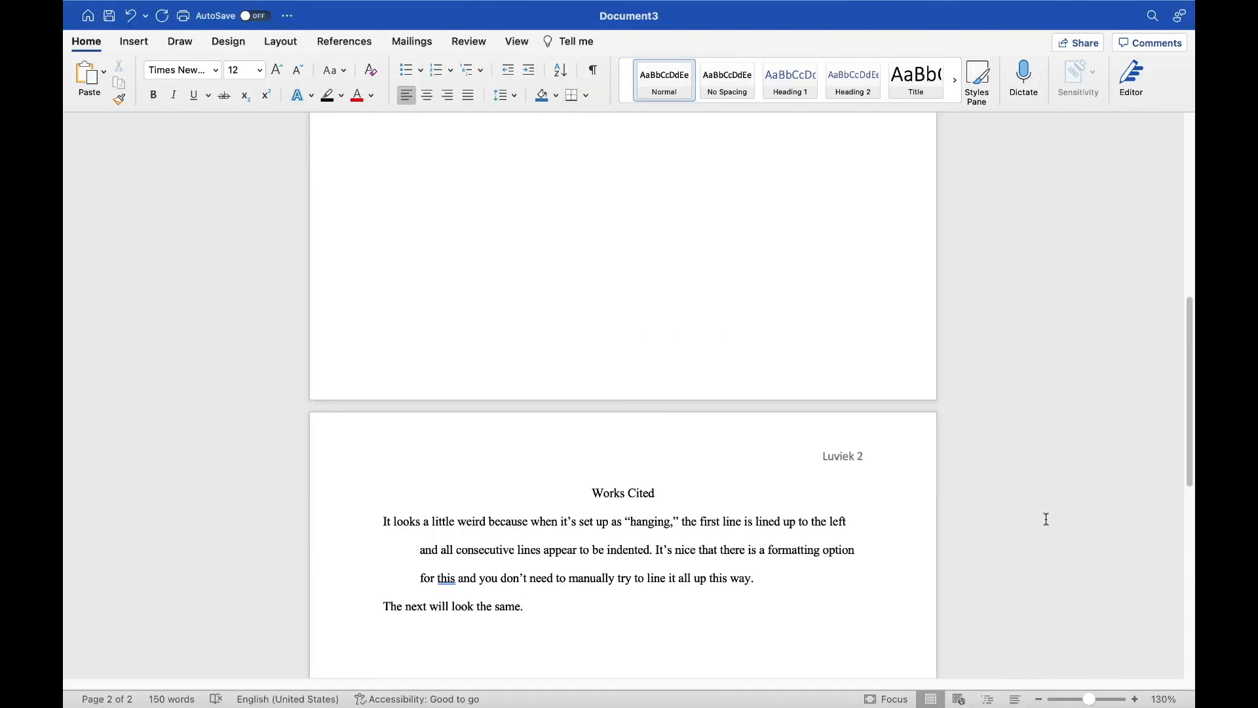
scroll(953, 514, down, 1)
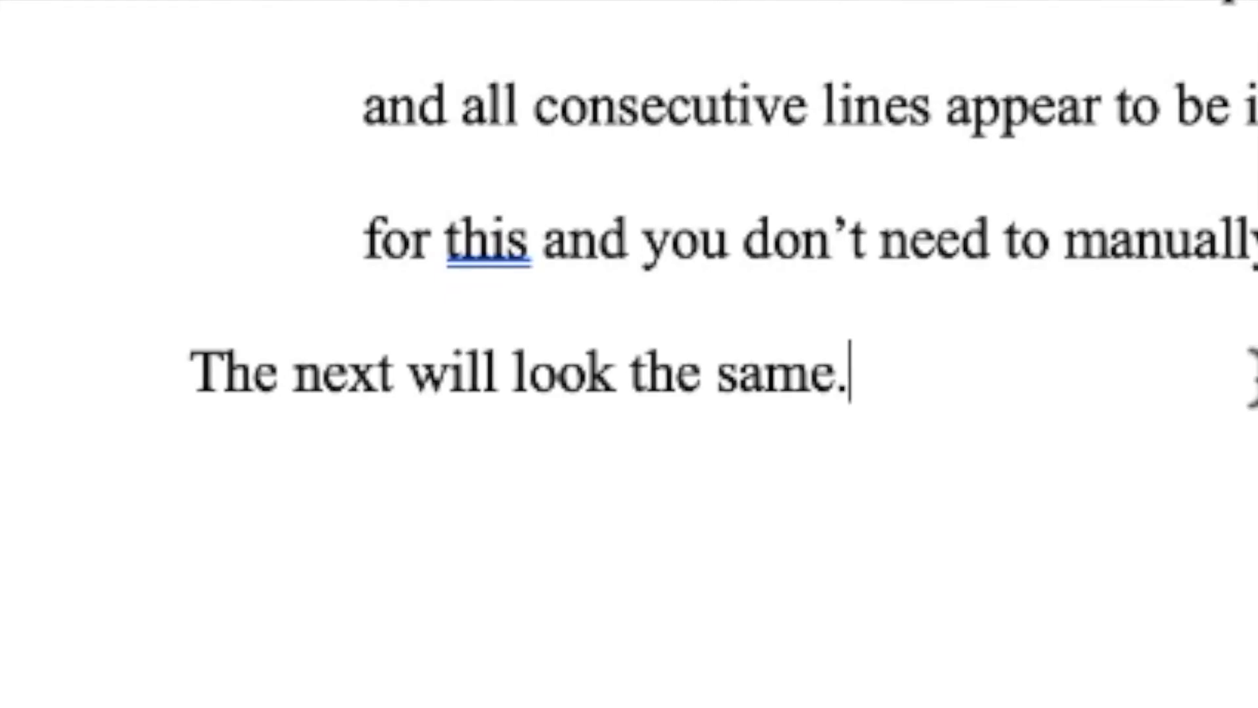
Step: Accept the grammar suggestion "this," for the underlined word in the first Works Cited entry
click(488, 243)
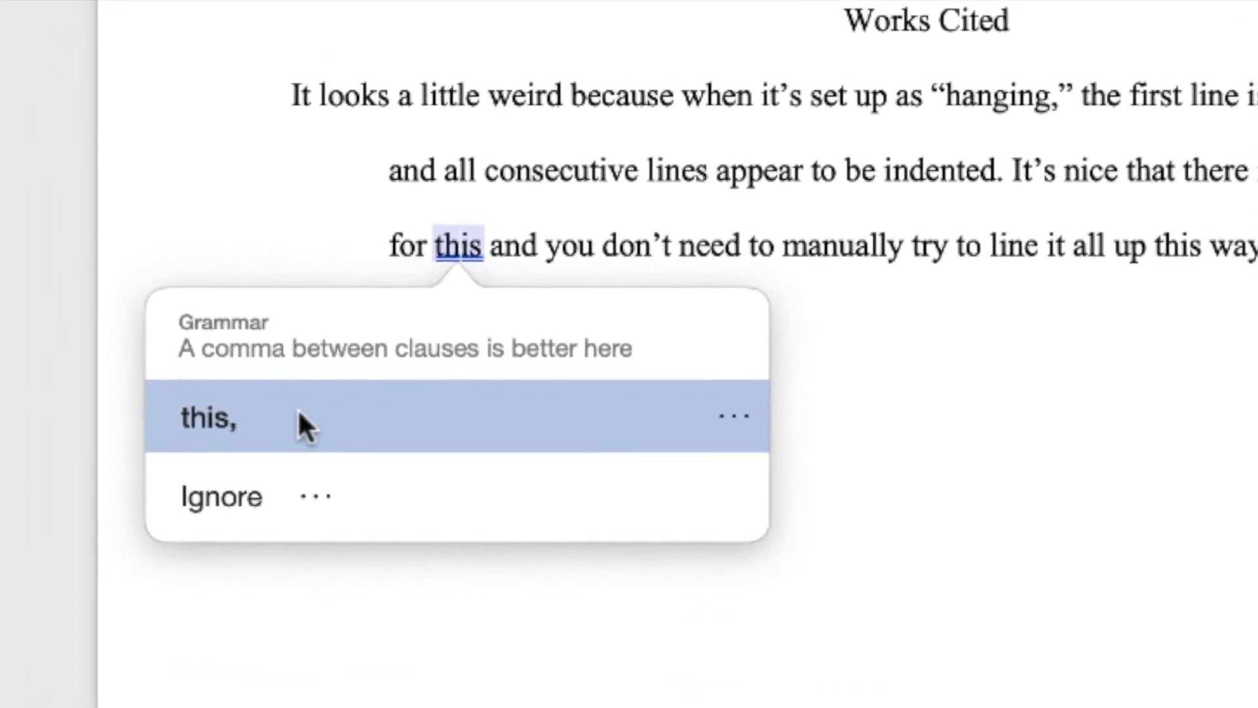
click(300, 409)
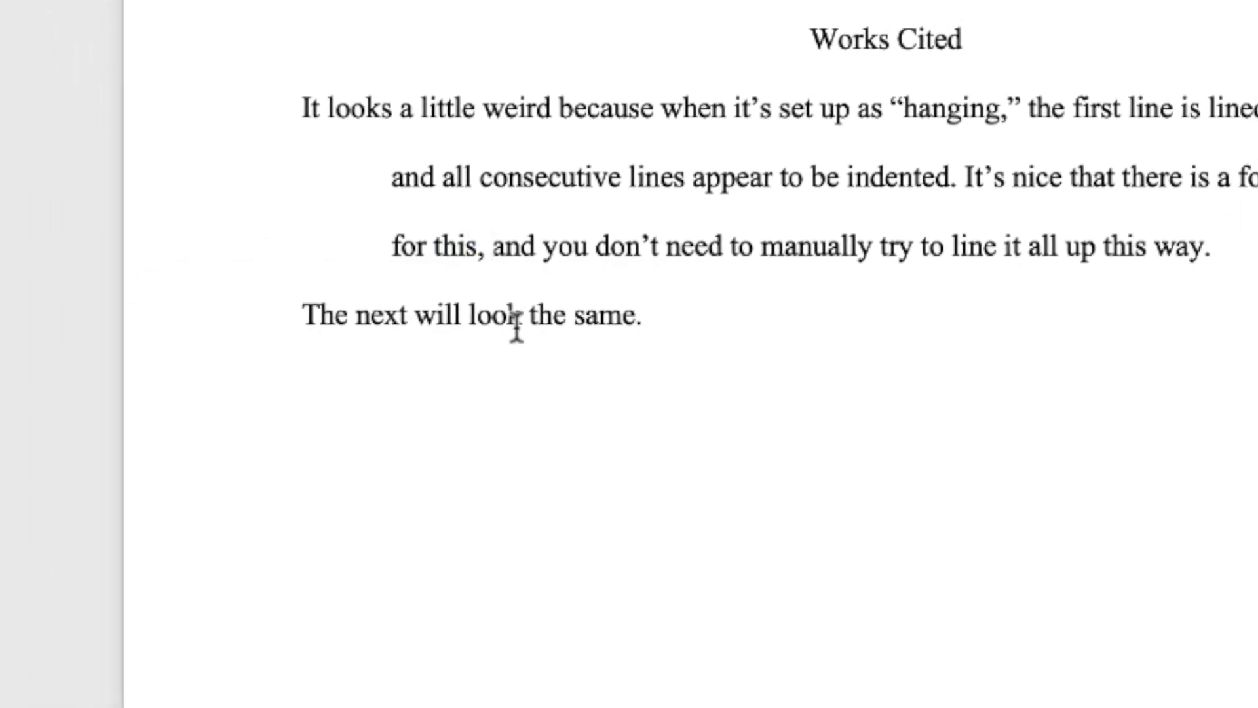
click(492, 247)
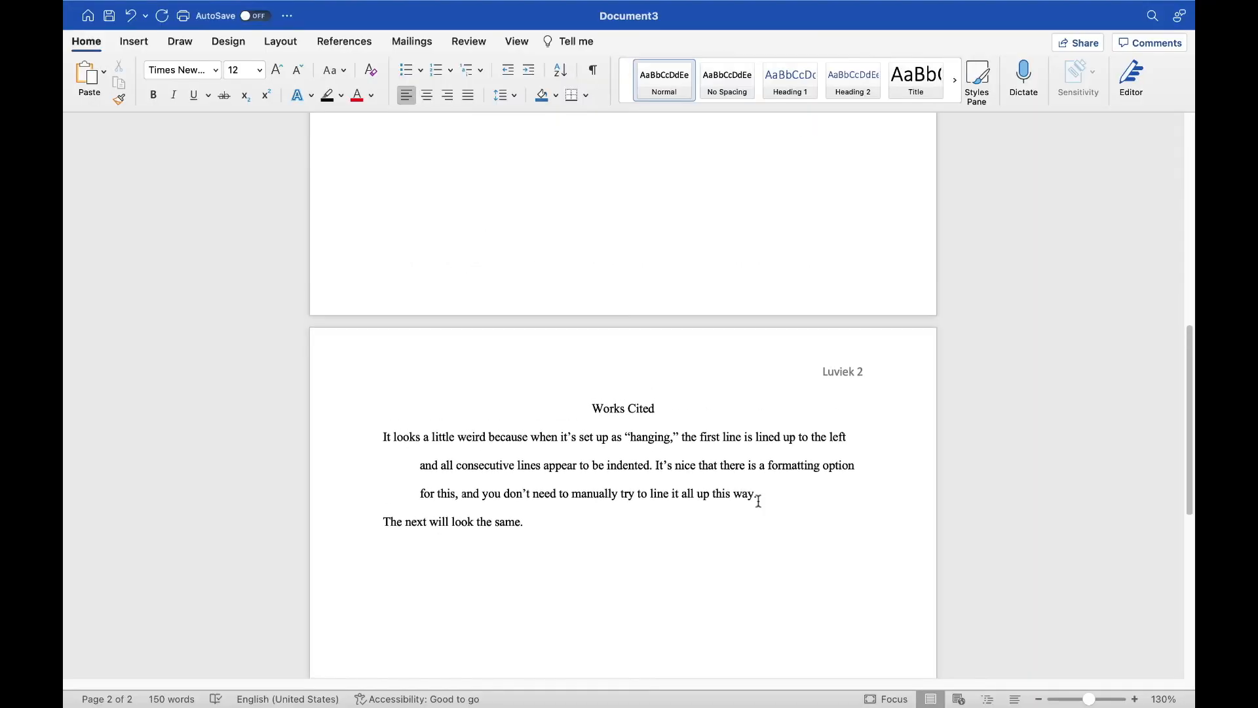
Step: Review the layout from the Works Cited page back to the heading and indented paragraphs on page 1
scroll(758, 500, down, 3)
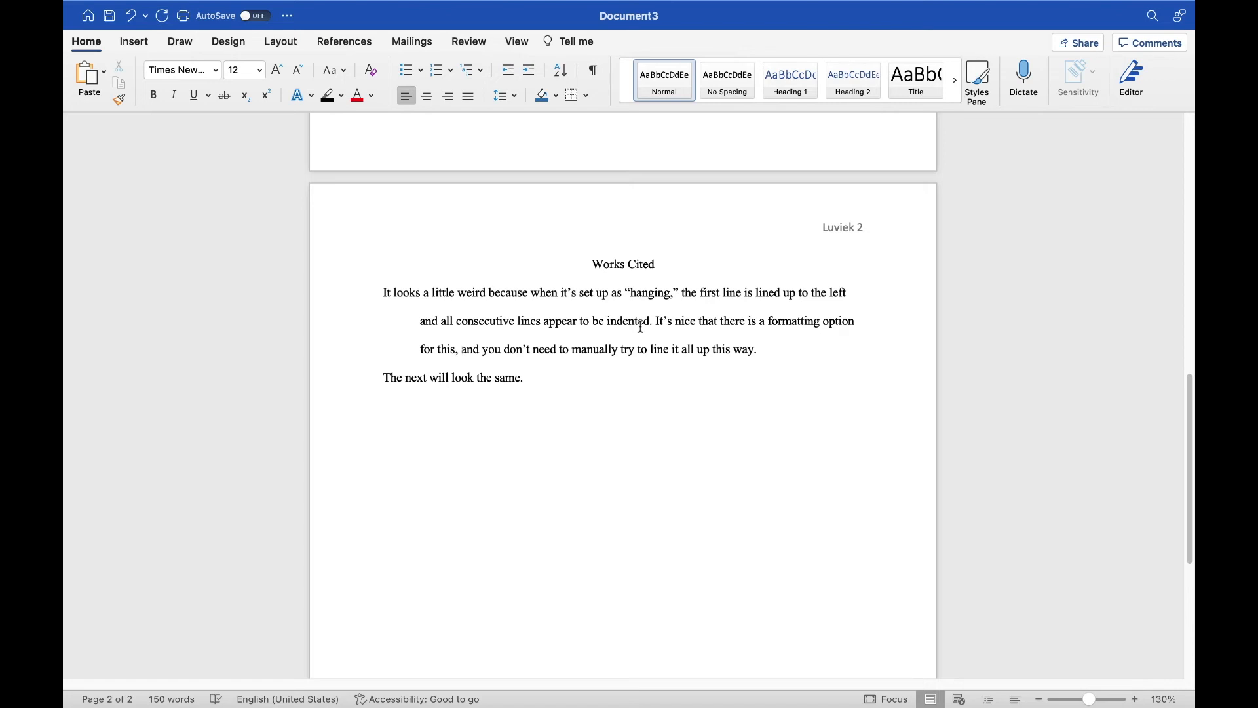
scroll(641, 326, up, 1)
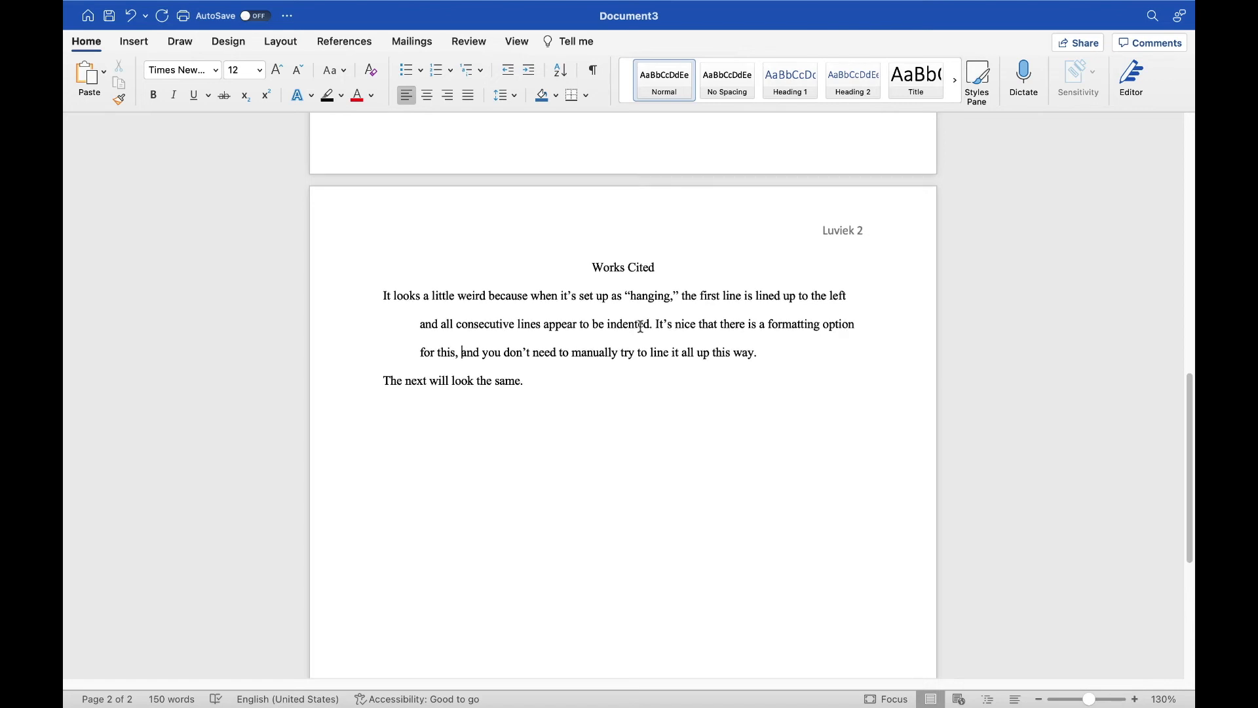
scroll(718, 354, up, 1)
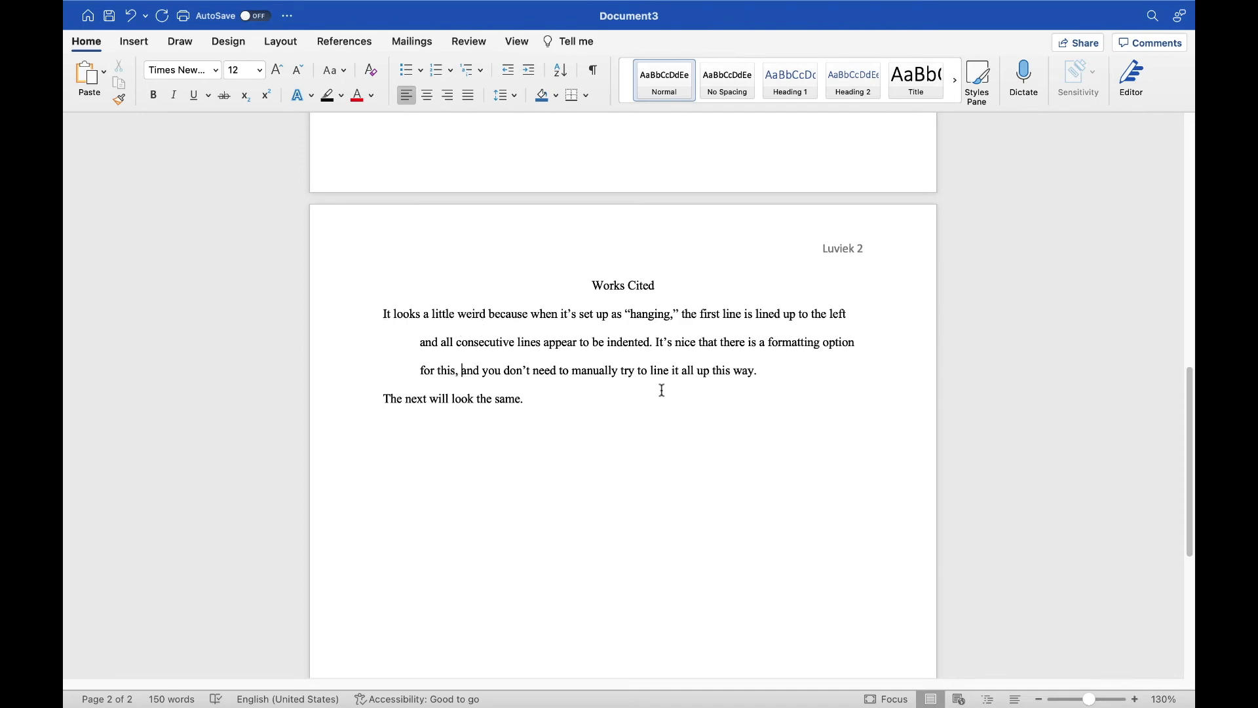
scroll(779, 420, up, 1)
scroll(799, 420, up, 15)
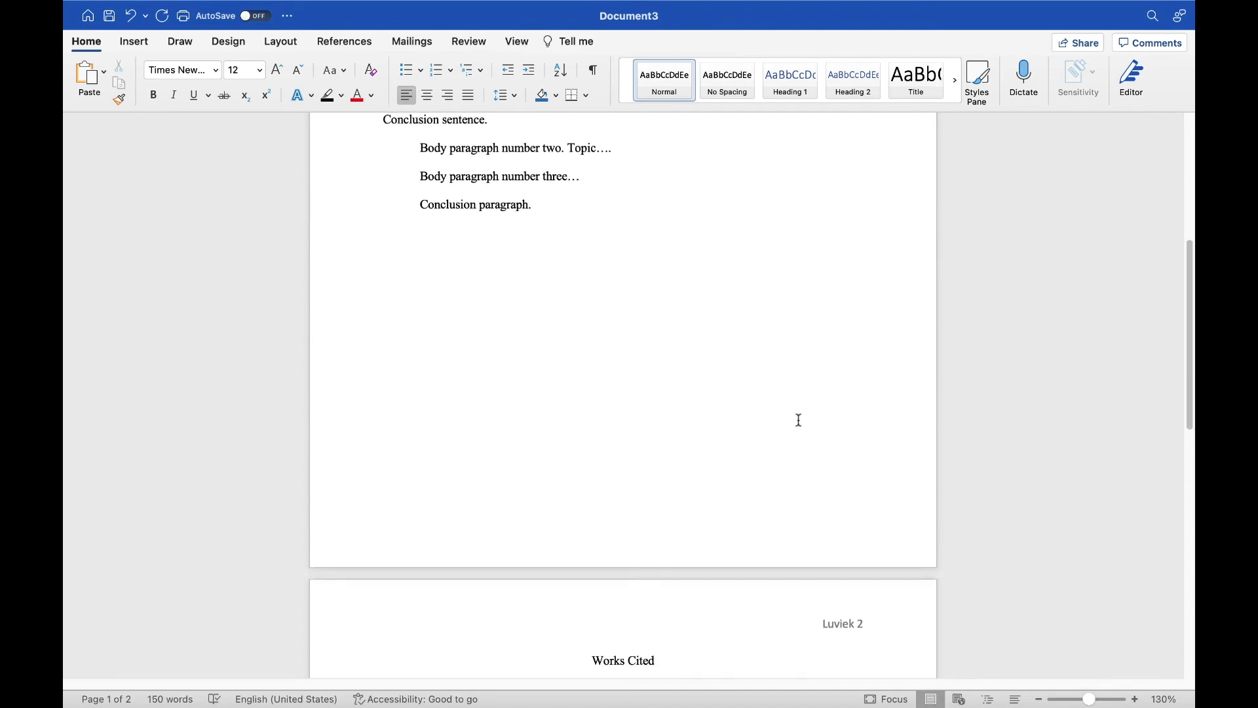
scroll(798, 420, up, 4)
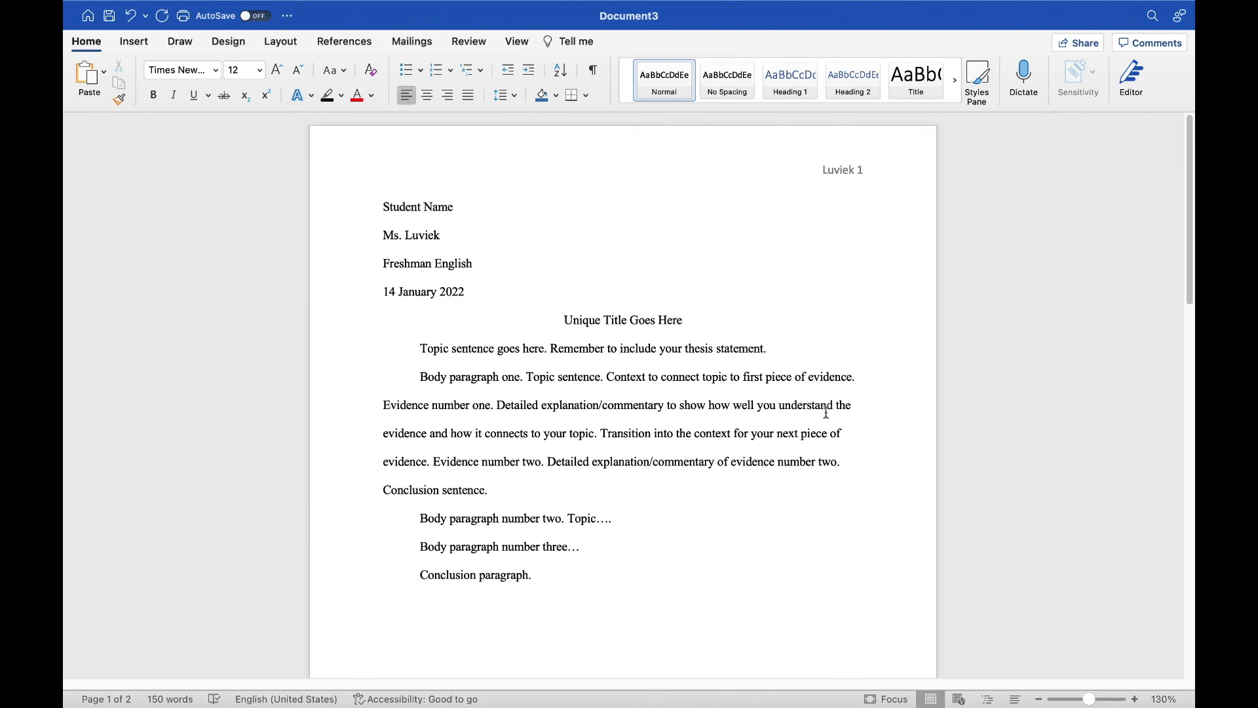
drag(421, 348, 771, 354)
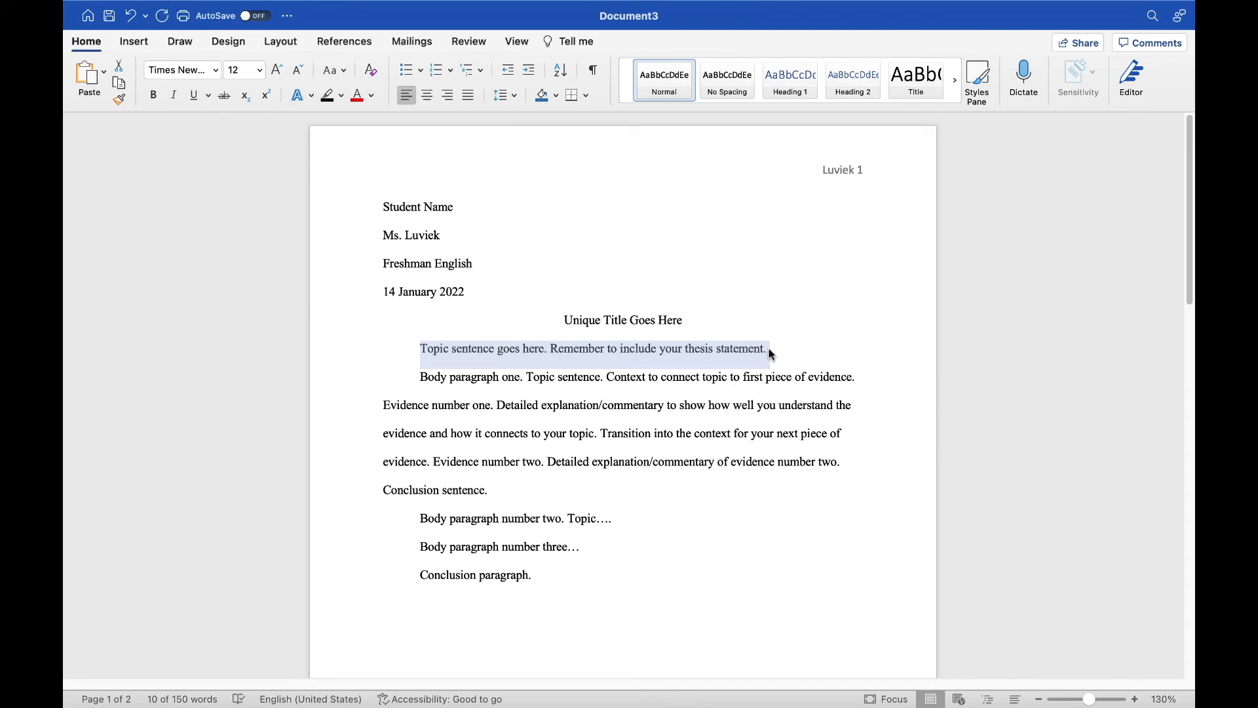
click(735, 433)
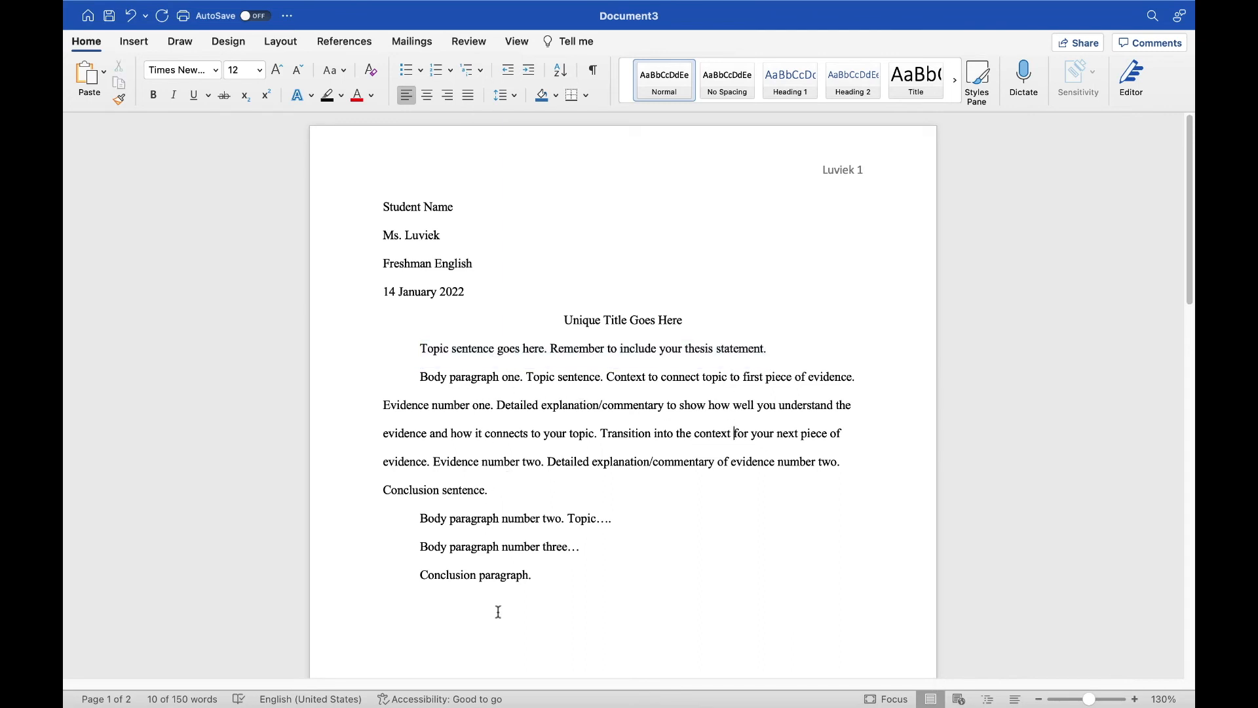
scroll(705, 506, down, 2)
scroll(705, 506, up, 2)
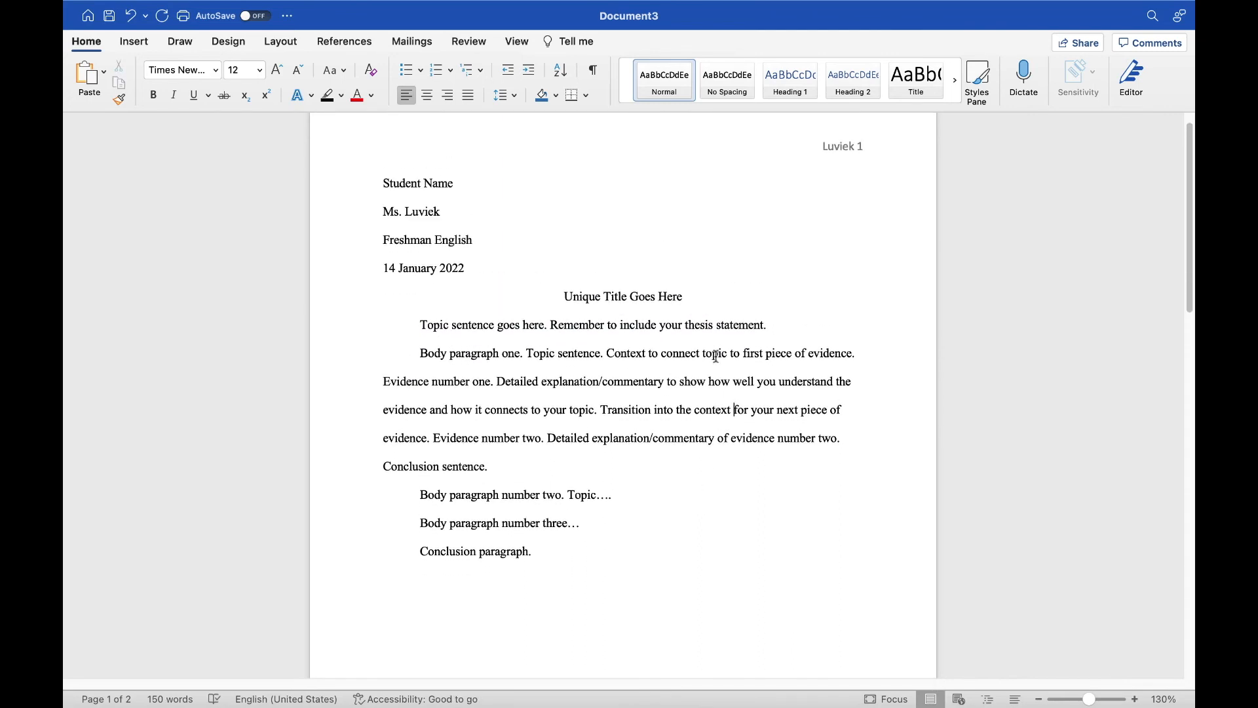
Step: Examine the centered title "Unique Title Goes Here" and compare it with the heading and entries on the Works Cited page
drag(568, 294, 671, 297)
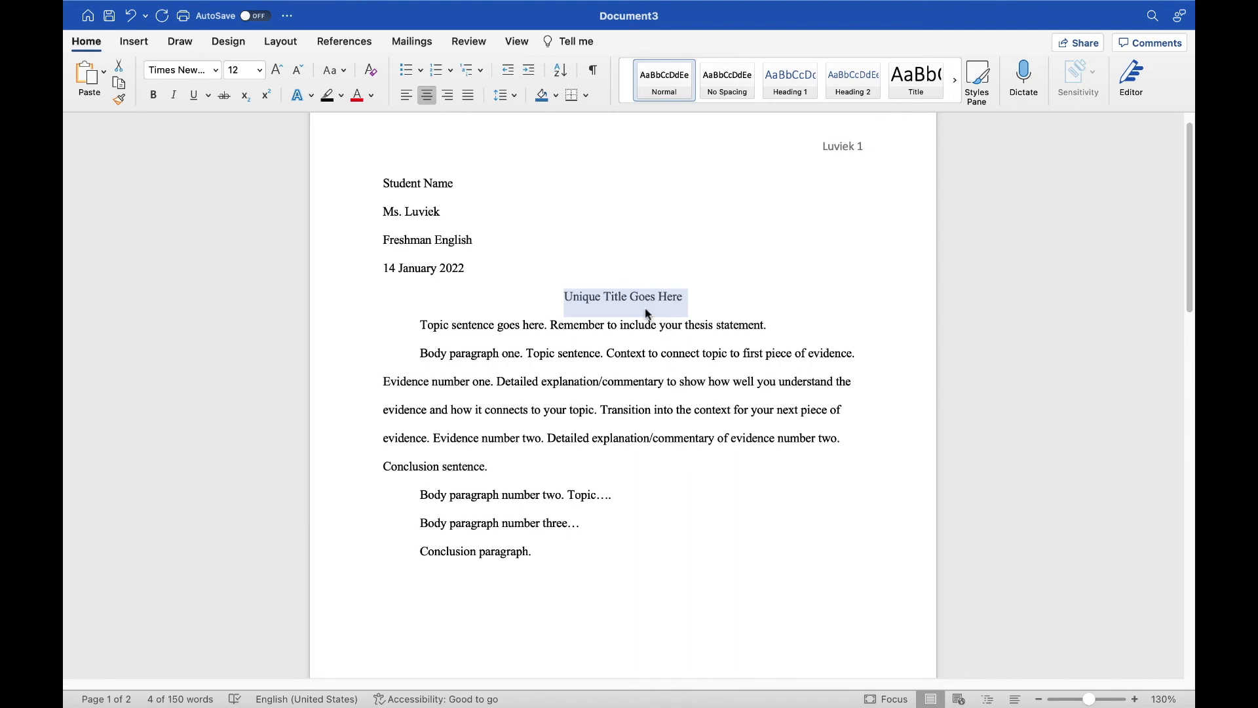
click(600, 289)
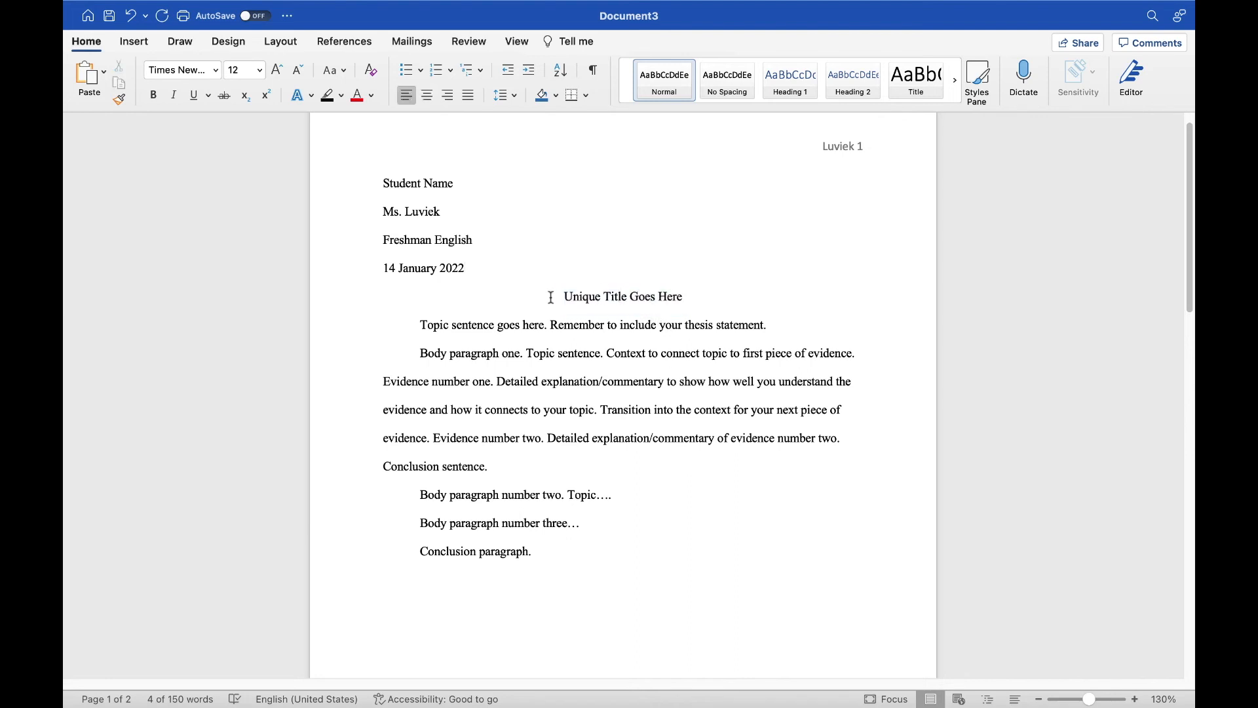
drag(566, 294, 675, 295)
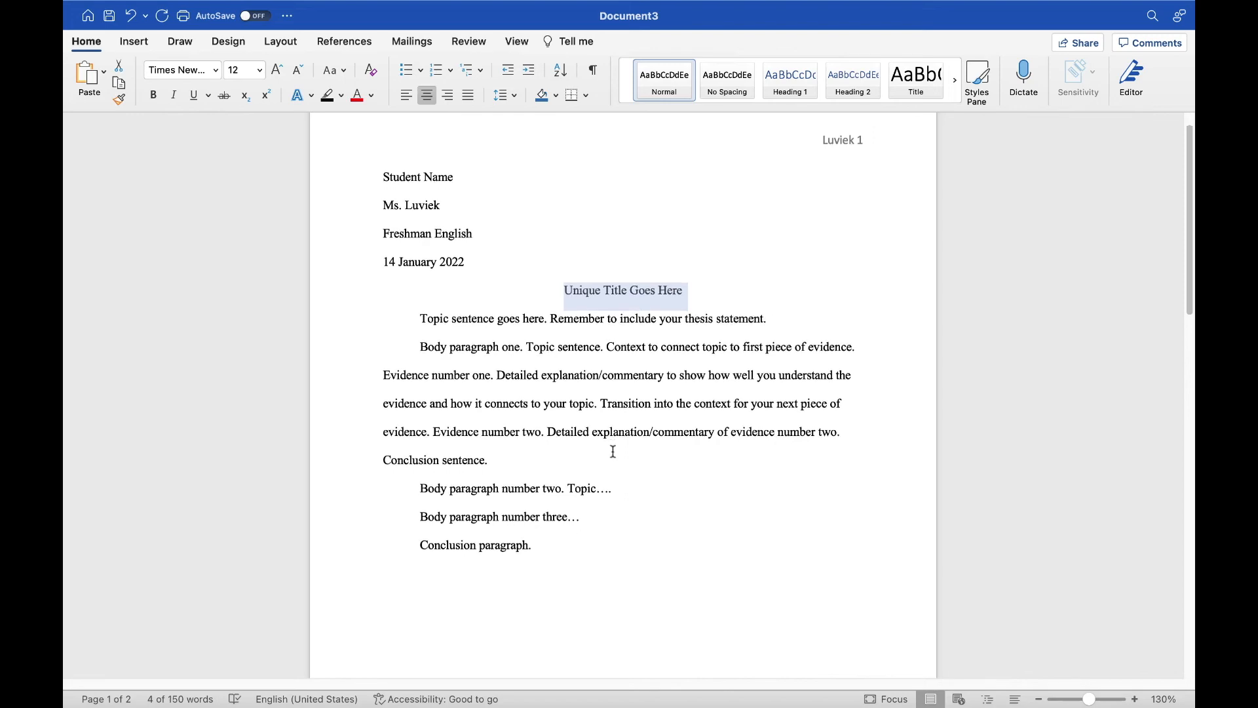
scroll(614, 451, down, 3)
scroll(614, 451, down, 20)
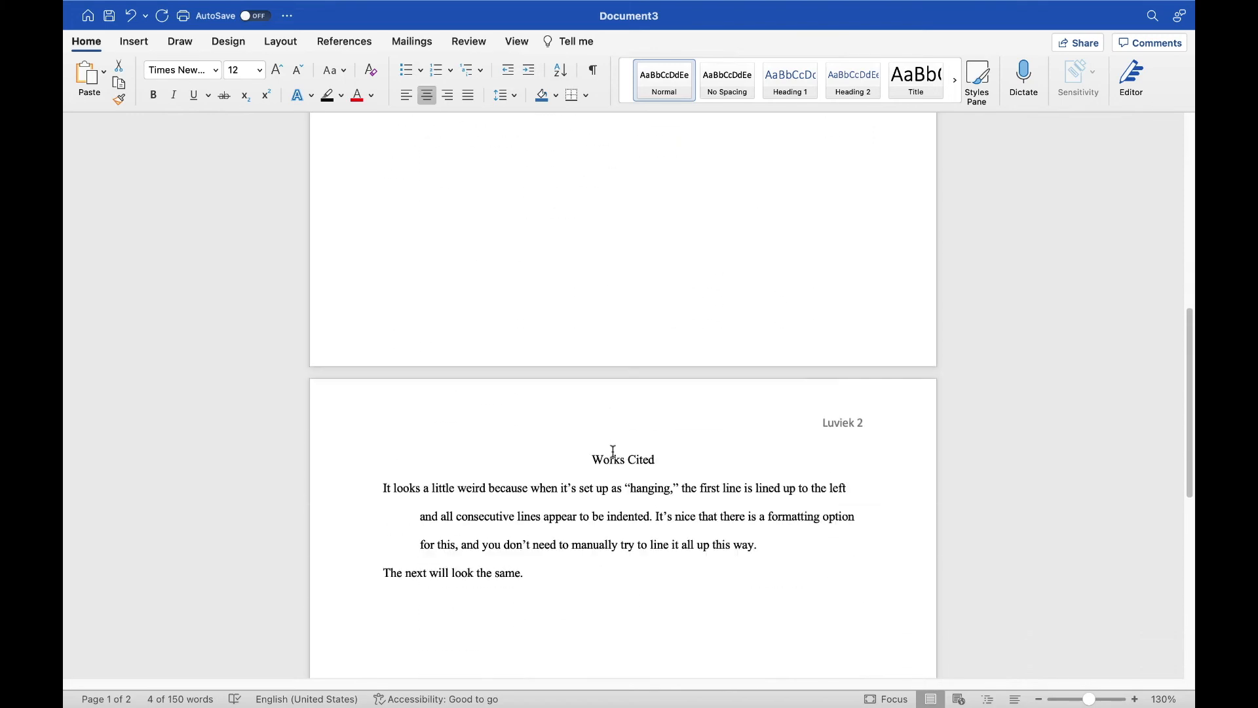
click(669, 413)
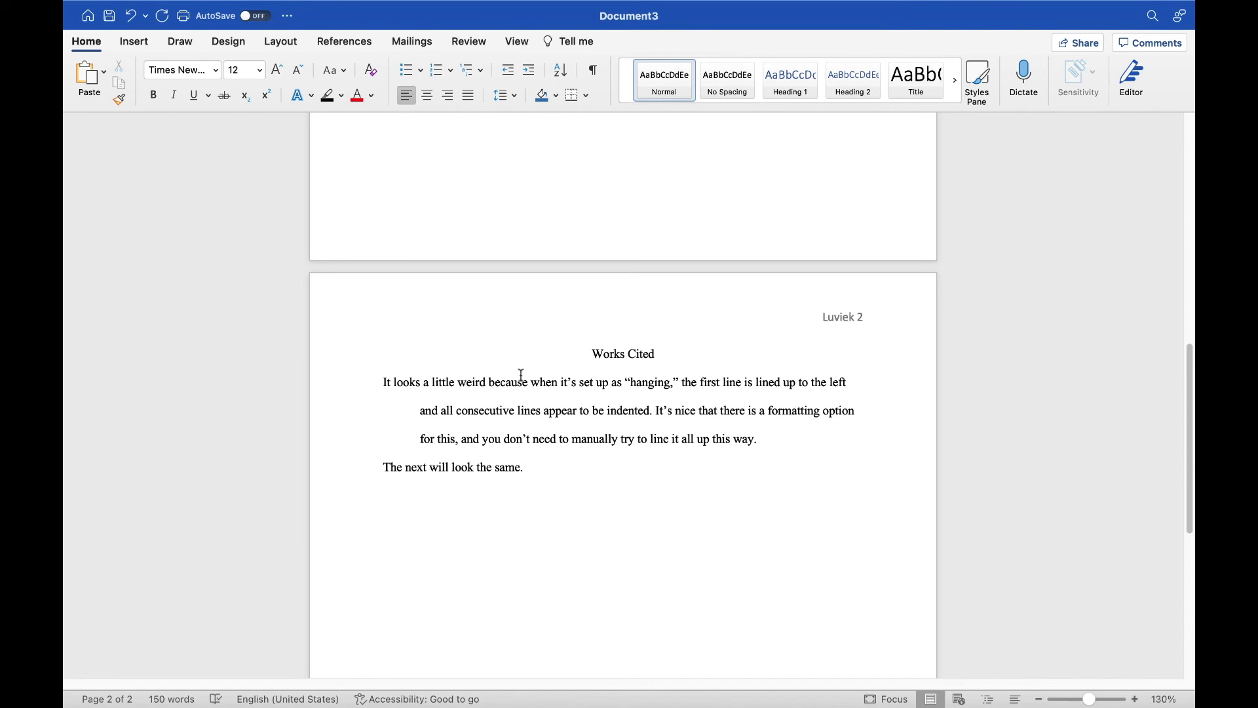
scroll(634, 559, down, 2)
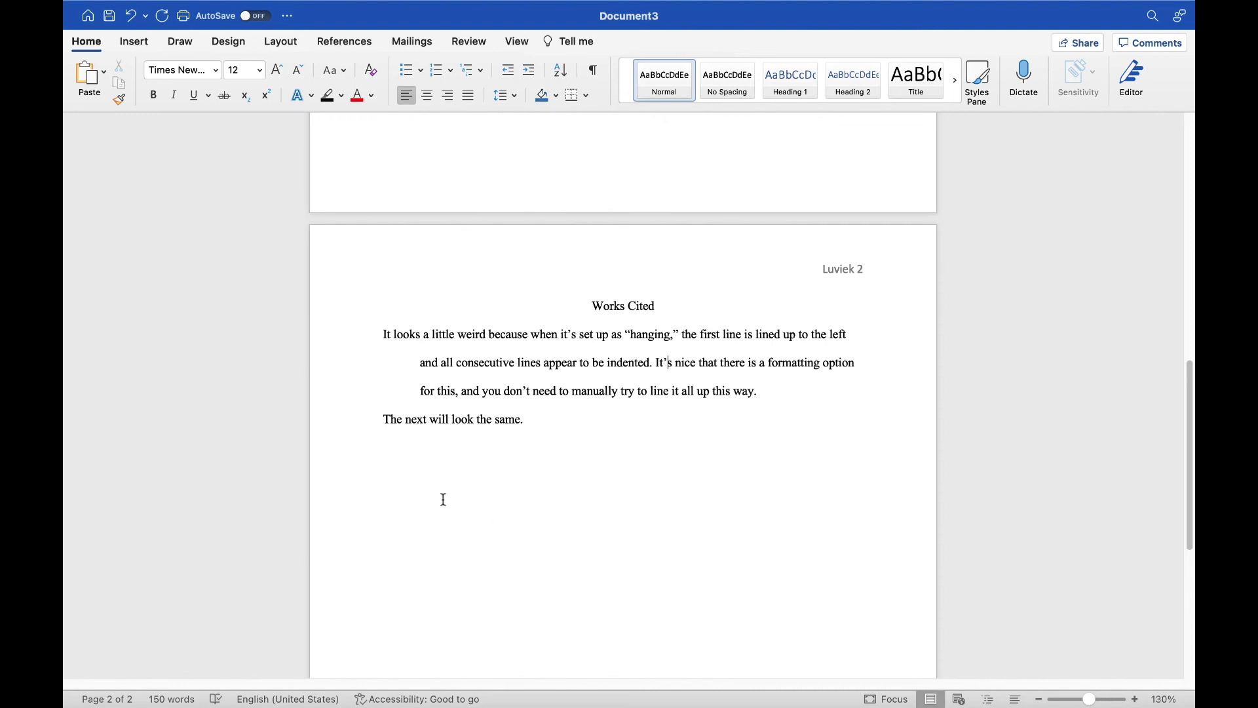
Step: Examine the first word of the first Works Cited entry and compare it with the body paragraphs on page 1
double_click(384, 334)
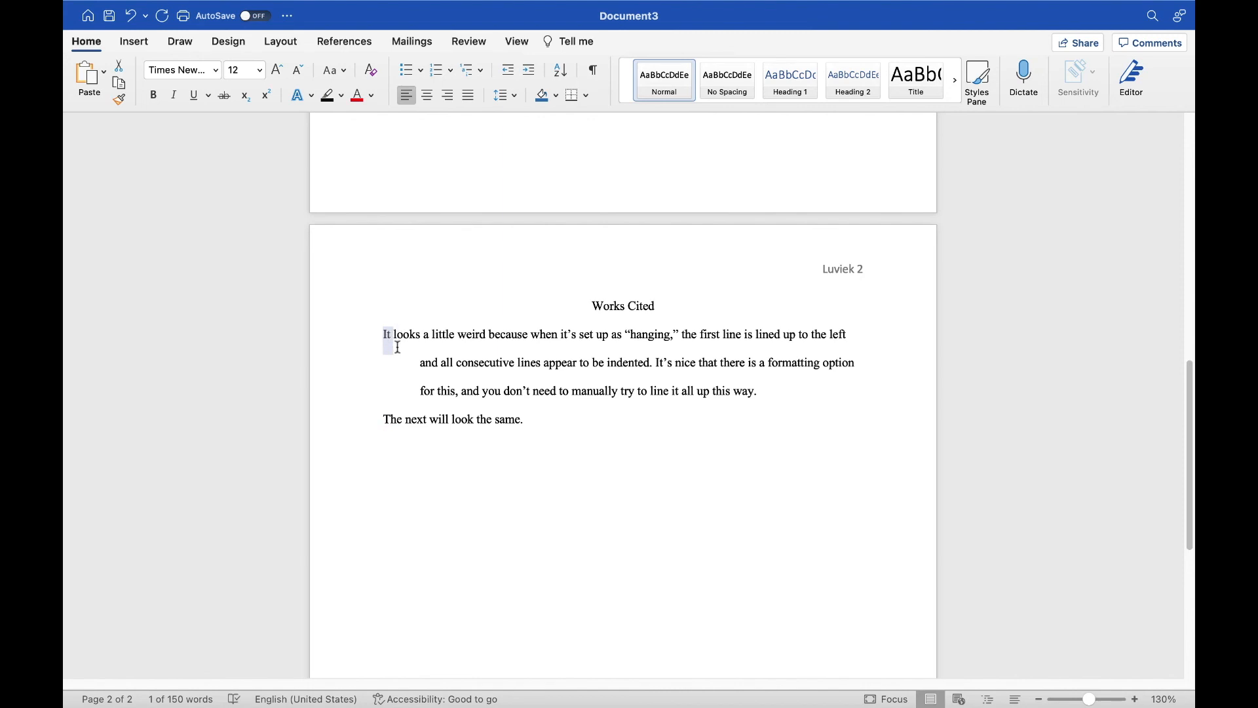
scroll(574, 383, up, 5)
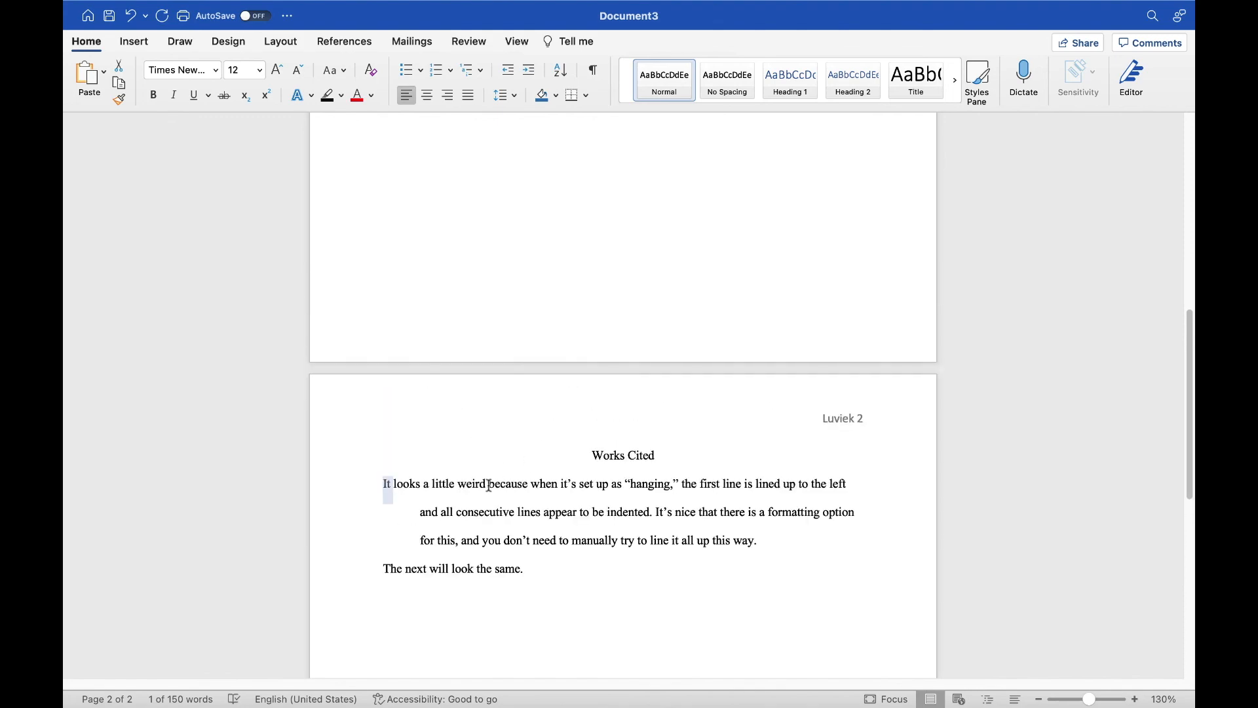
scroll(495, 479, up, 4)
scroll(496, 491, up, 12)
scroll(495, 485, down, 3)
scroll(495, 484, up, 3)
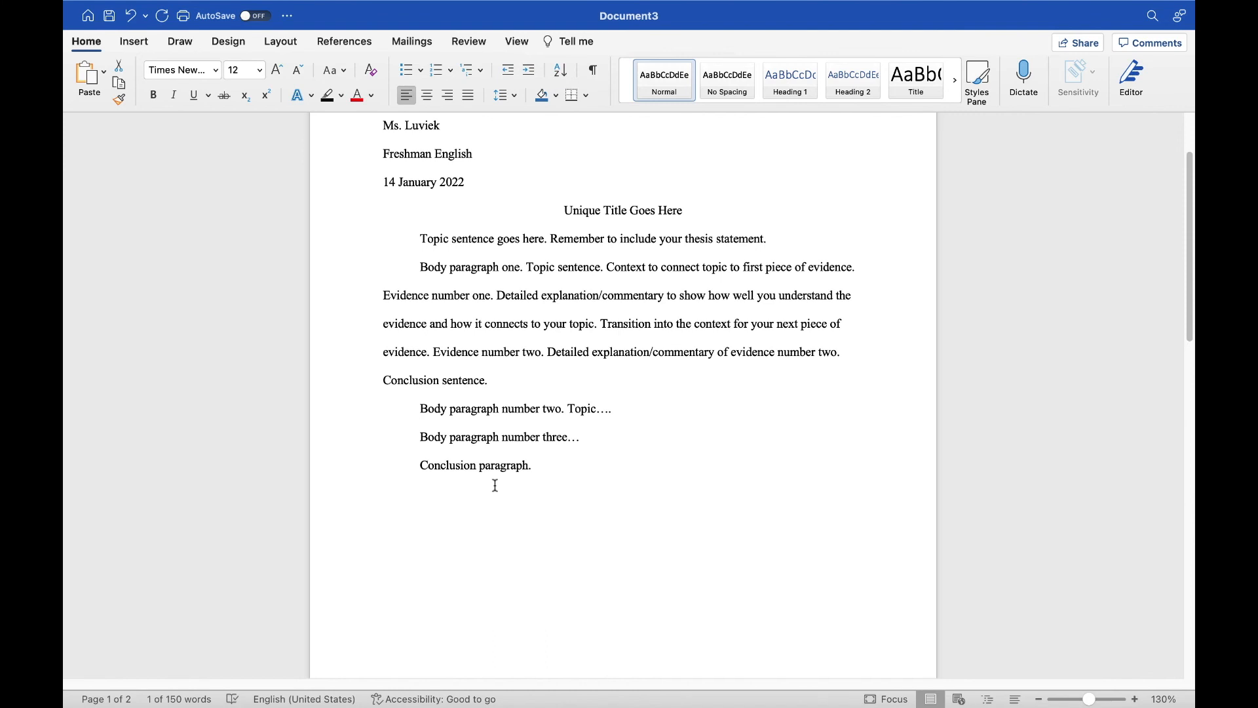
scroll(496, 485, down, 2)
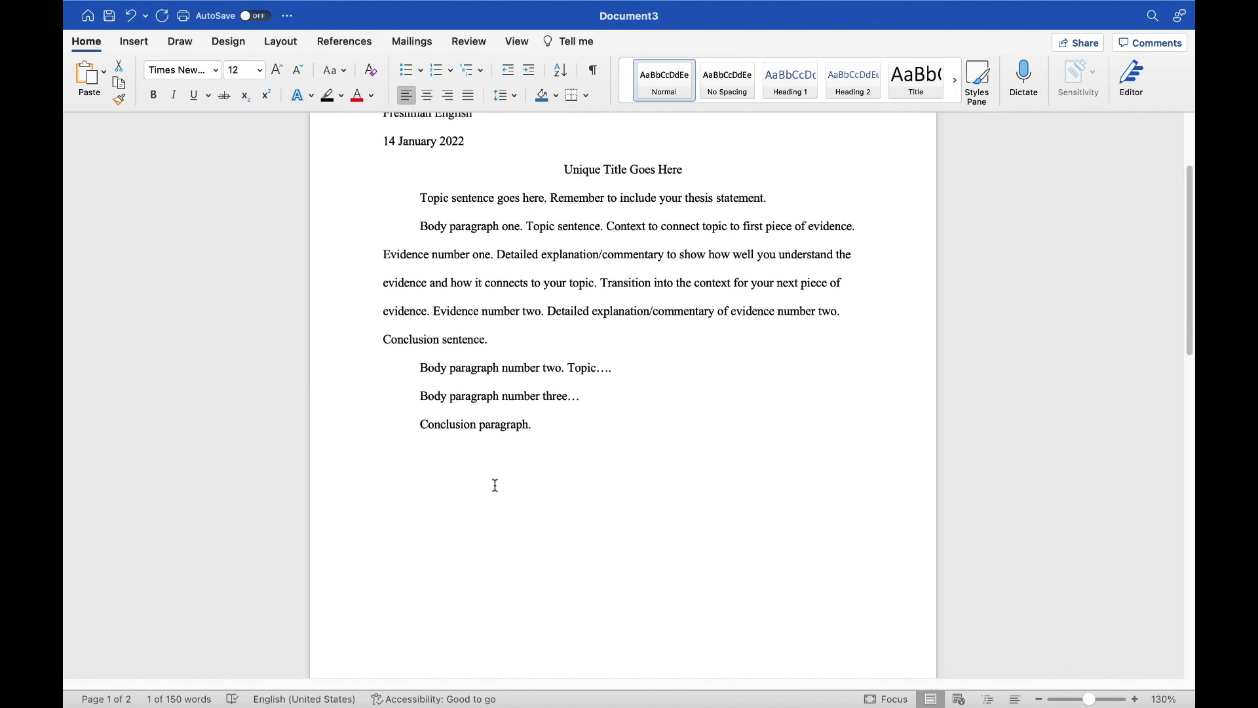
scroll(495, 485, down, 15)
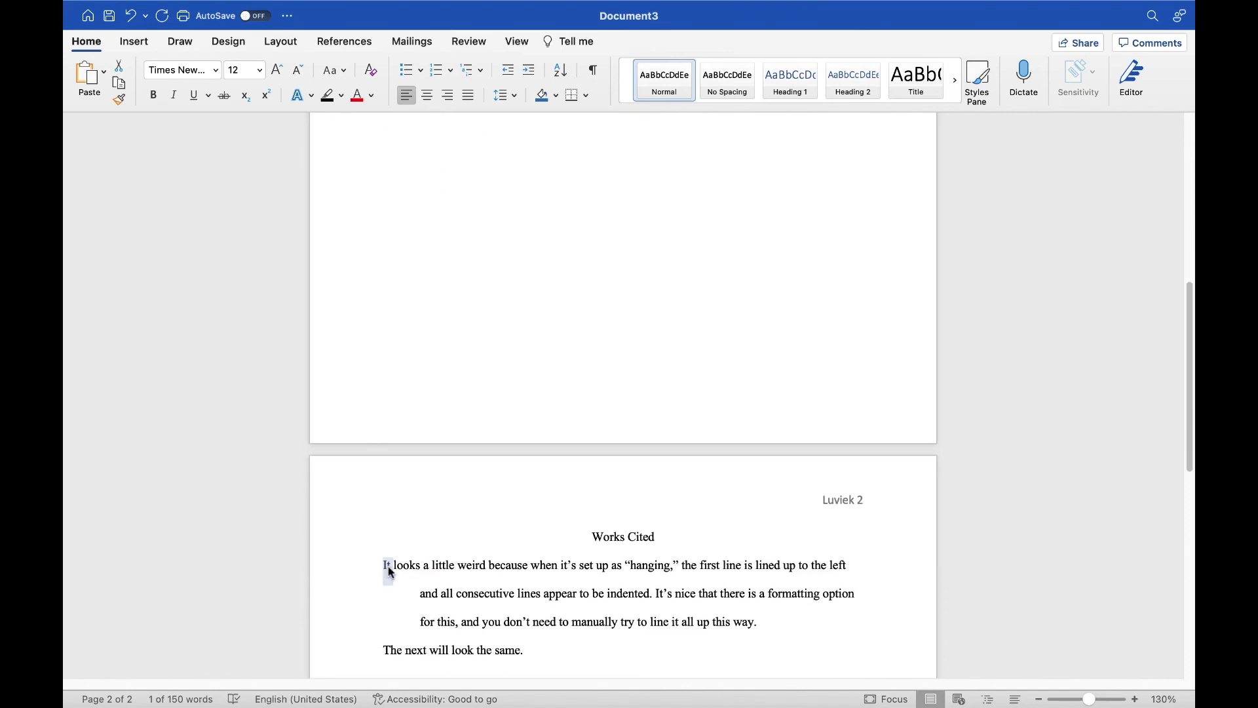
scroll(715, 488, up, 15)
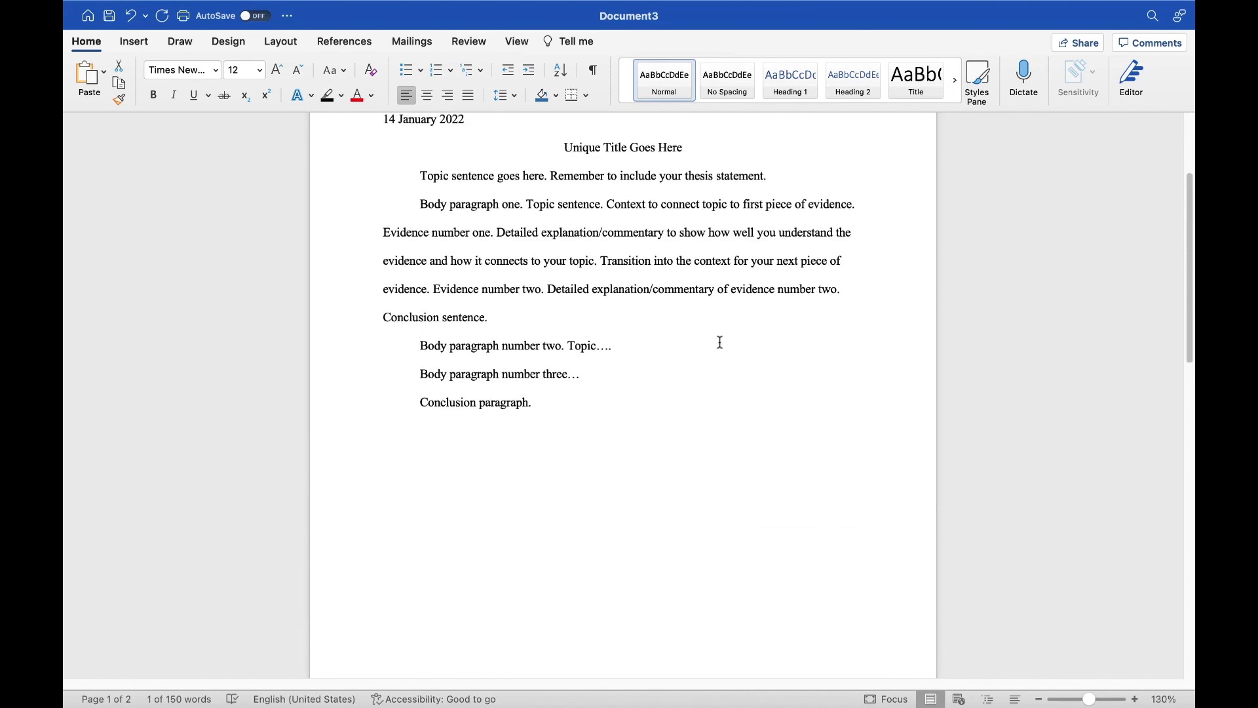
Step: Enclose "Conclusion sentence" in quotation marks and open a parenthesis for an in-text citation before its period
click(521, 318)
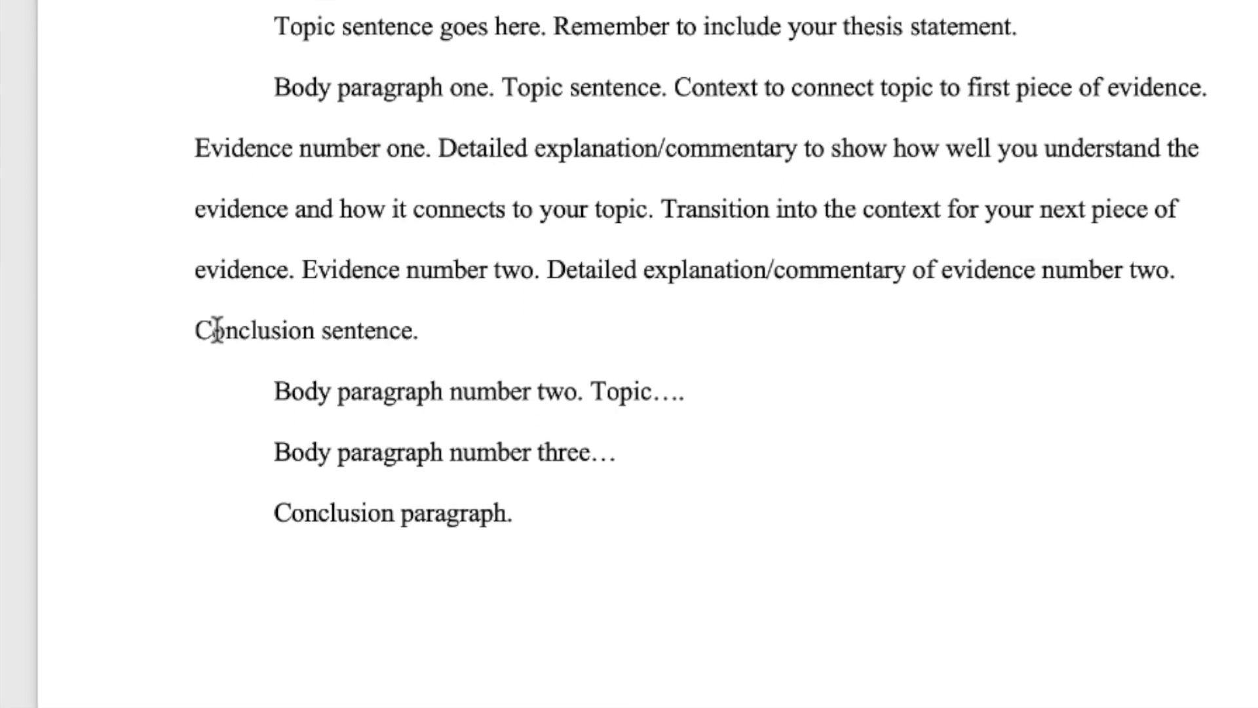
click(216, 330)
text(")
click(433, 328)
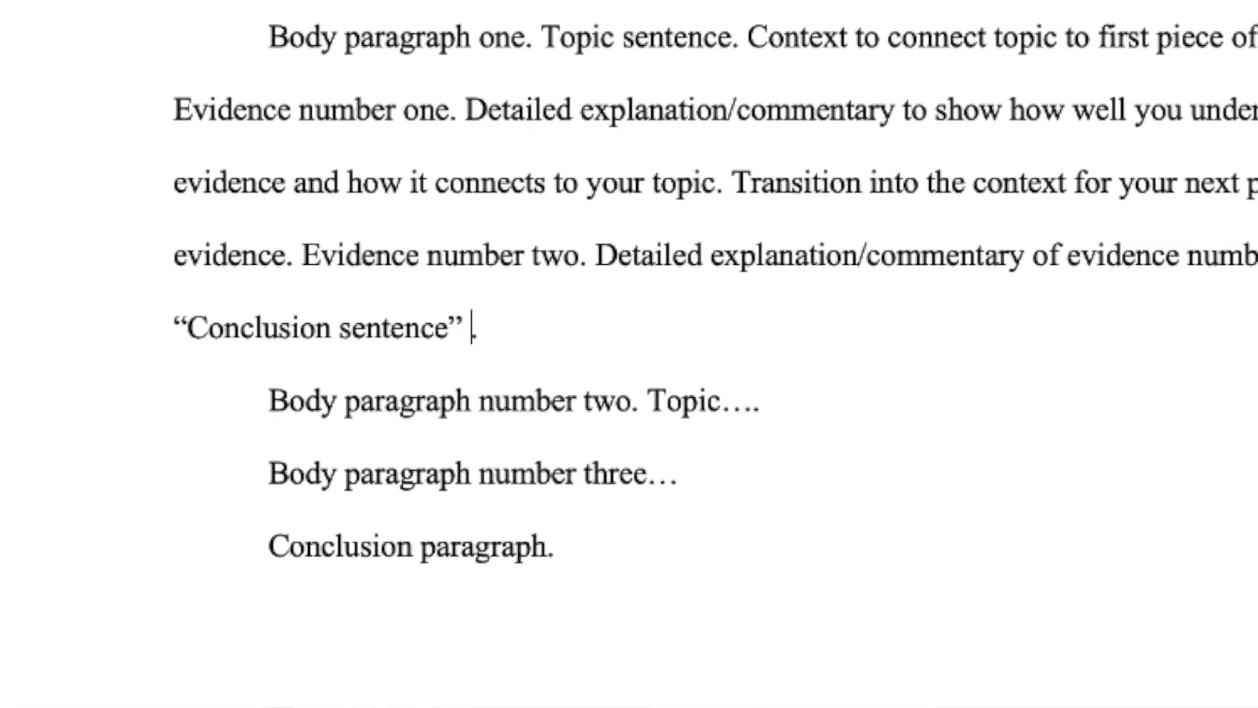
text(()
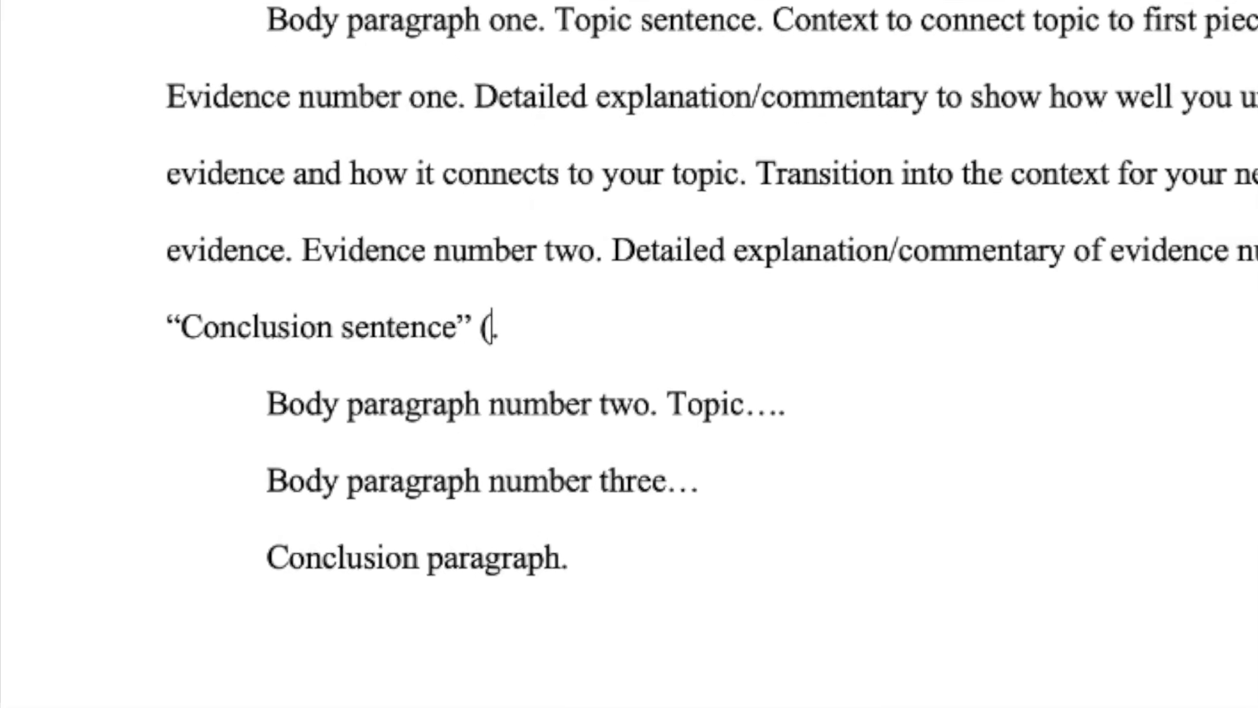